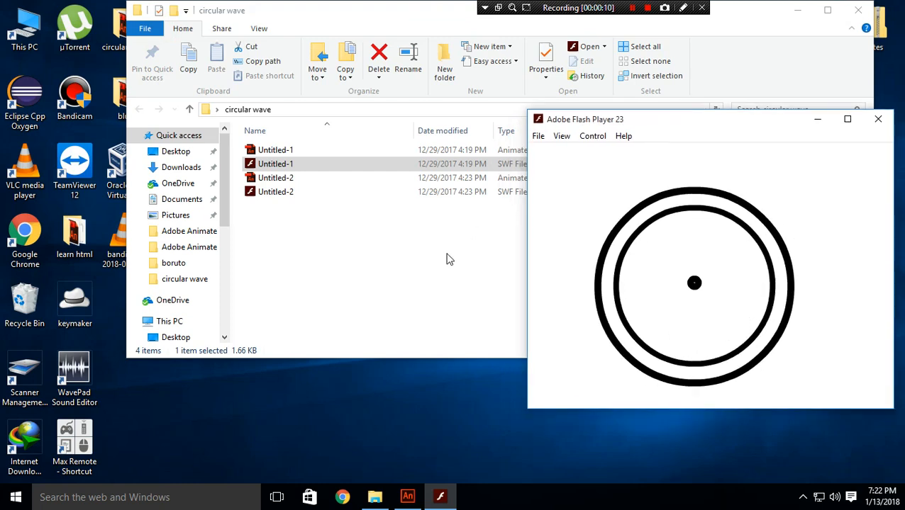
# Play the Untitled-2 SWF beside the open circular wave animation, compare both in side-by-side player windows, and close them
pyautogui.click(285, 281)
pyautogui.doubleClick(276, 191)
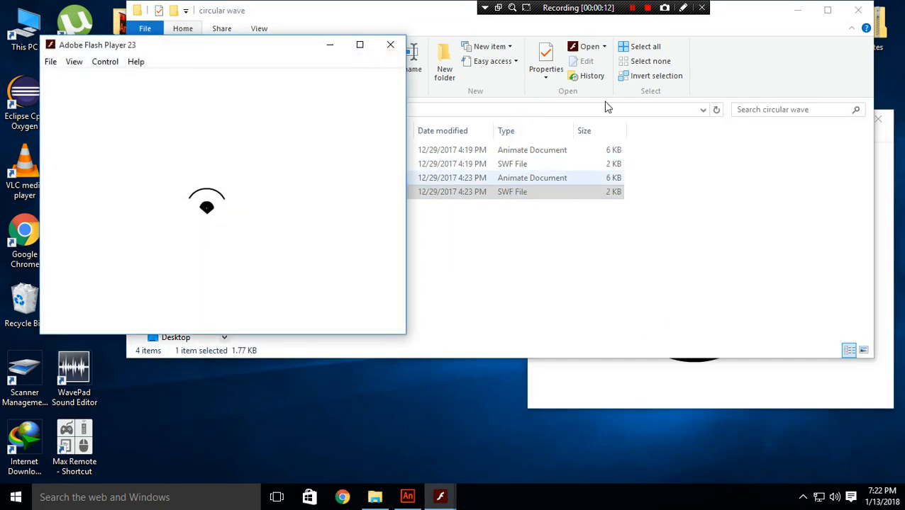
pyautogui.click(797, 10)
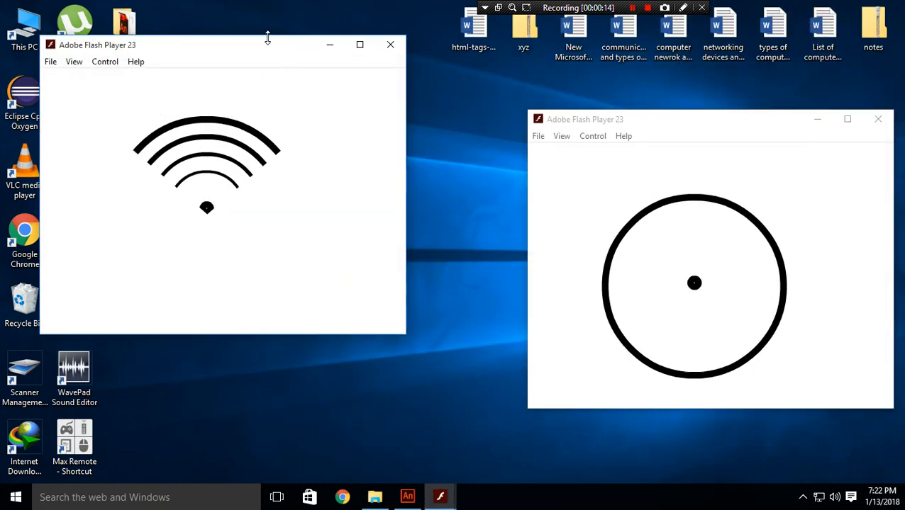
pyautogui.moveTo(267, 45); pyautogui.dragTo(287, 105)
pyautogui.moveTo(723, 119); pyautogui.dragTo(703, 100)
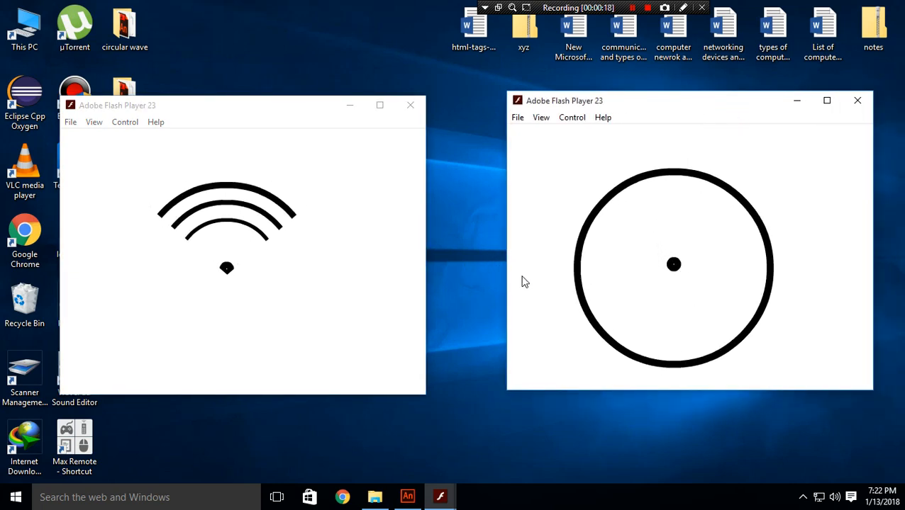
pyautogui.moveTo(267, 106); pyautogui.dragTo(708, 160)
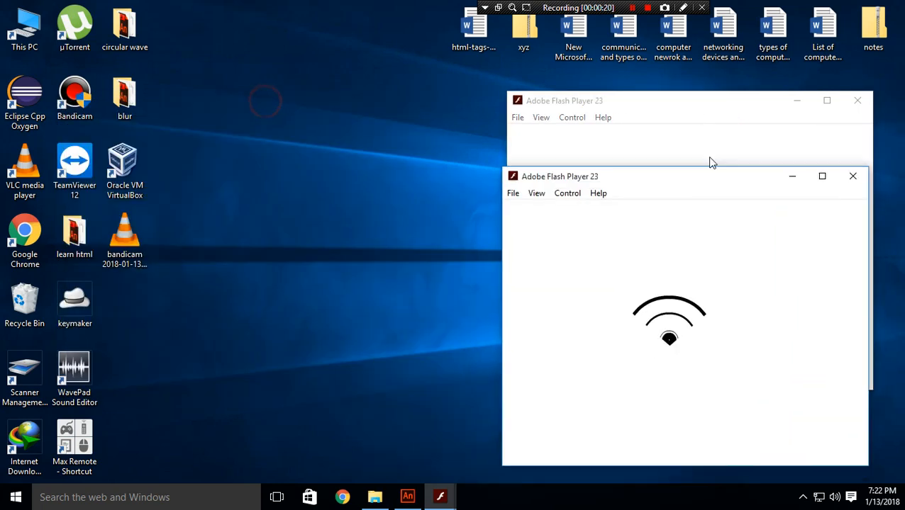
pyautogui.moveTo(660, 95); pyautogui.dragTo(235, 119)
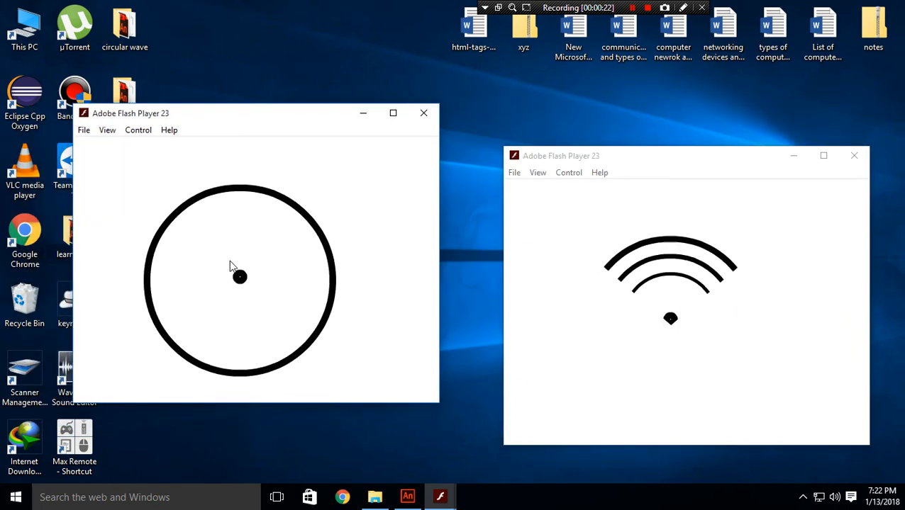
pyautogui.click(664, 155)
pyautogui.moveTo(664, 155); pyautogui.dragTo(668, 113)
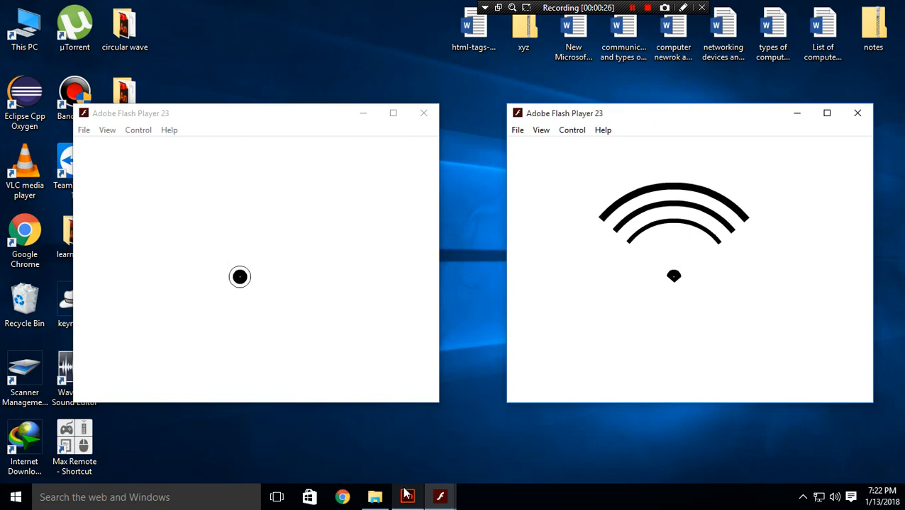
pyautogui.click(391, 226)
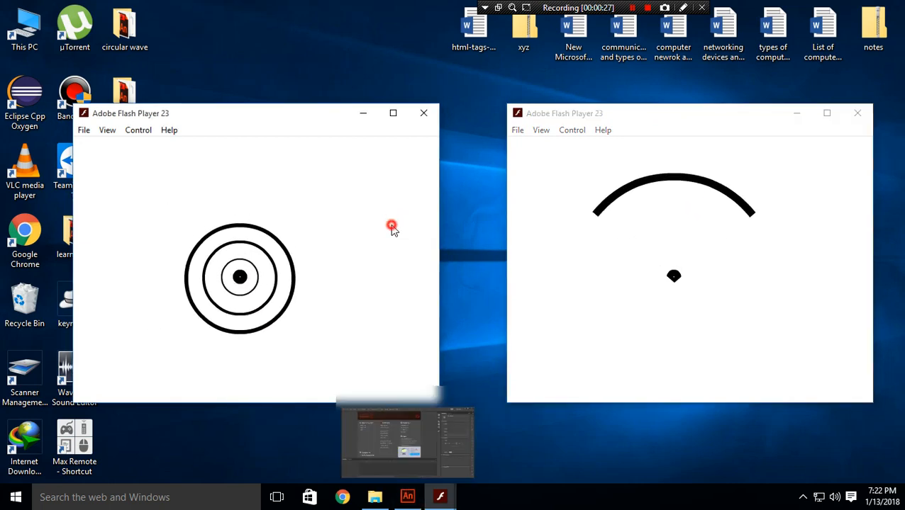
pyautogui.click(424, 114)
pyautogui.click(856, 113)
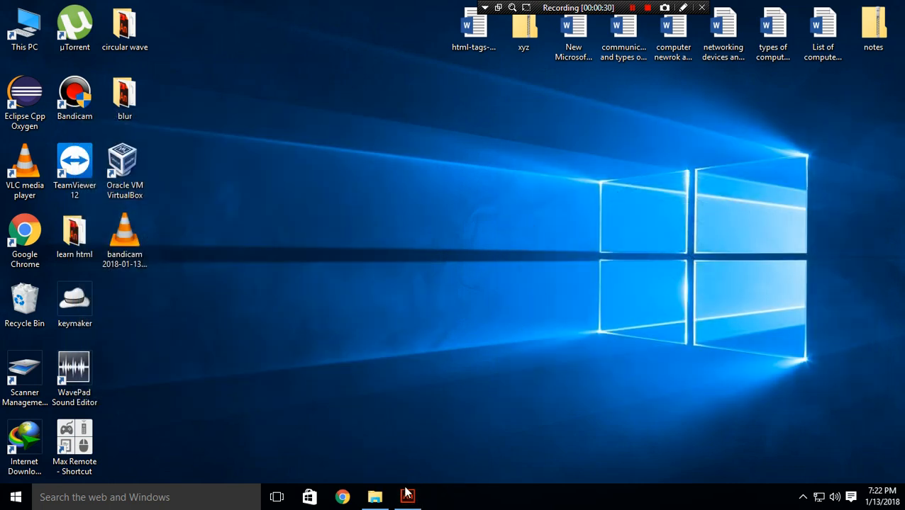
# Switch to Adobe Animate, create a new ActionScript 3.0 document and rename Layer 1 as center
pyautogui.click(408, 496)
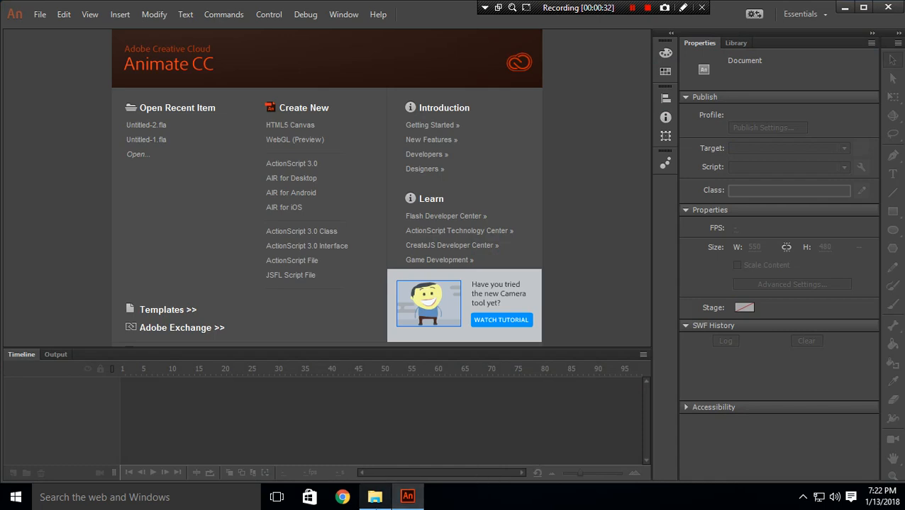
pyautogui.click(308, 172)
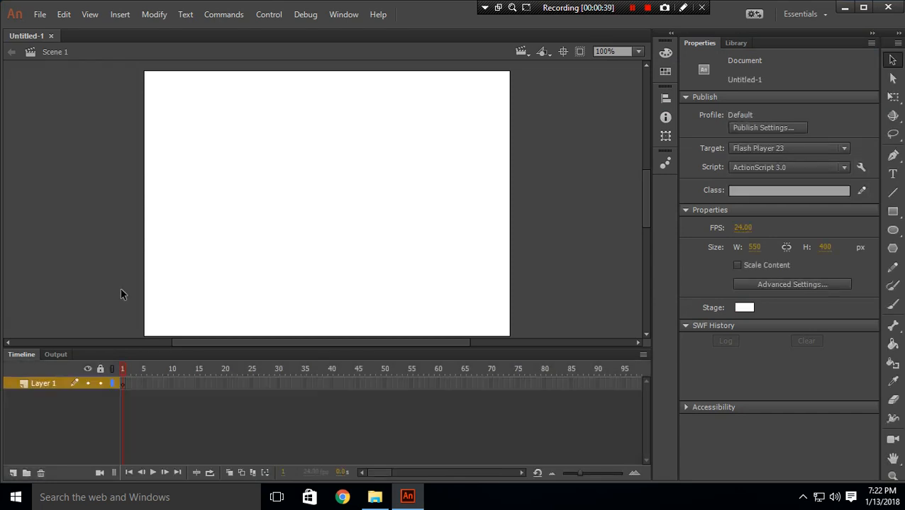
pyautogui.click(46, 385)
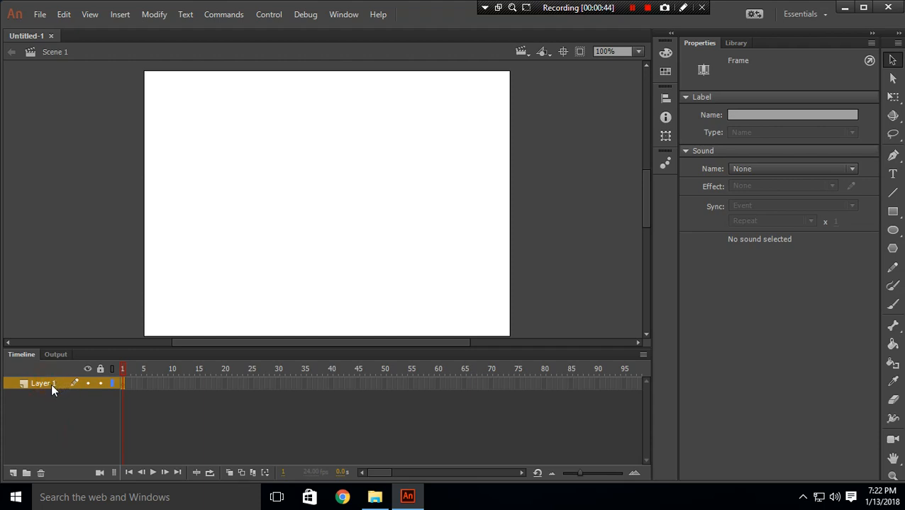
pyautogui.doubleClick(51, 384)
pyautogui.write('center')
pyautogui.click(158, 134)
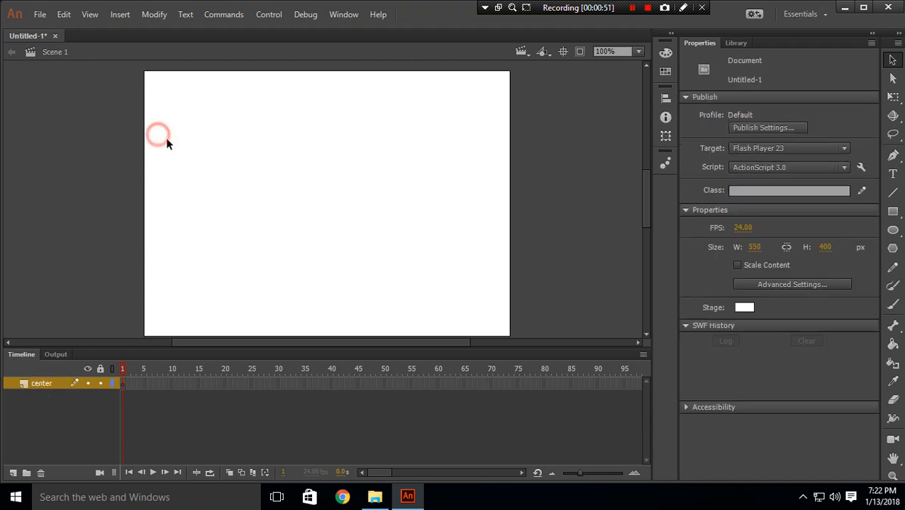
# Draw a small black filled circle with the Oval tool and move it to near the middle of the stage
pyautogui.click(893, 229)
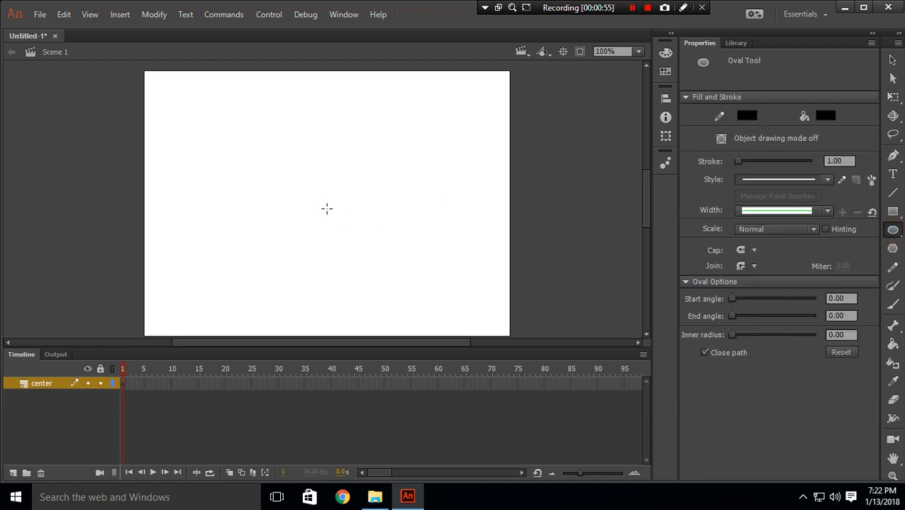
pyautogui.moveTo(292, 194); pyautogui.dragTo(308, 210)
pyautogui.click(893, 60)
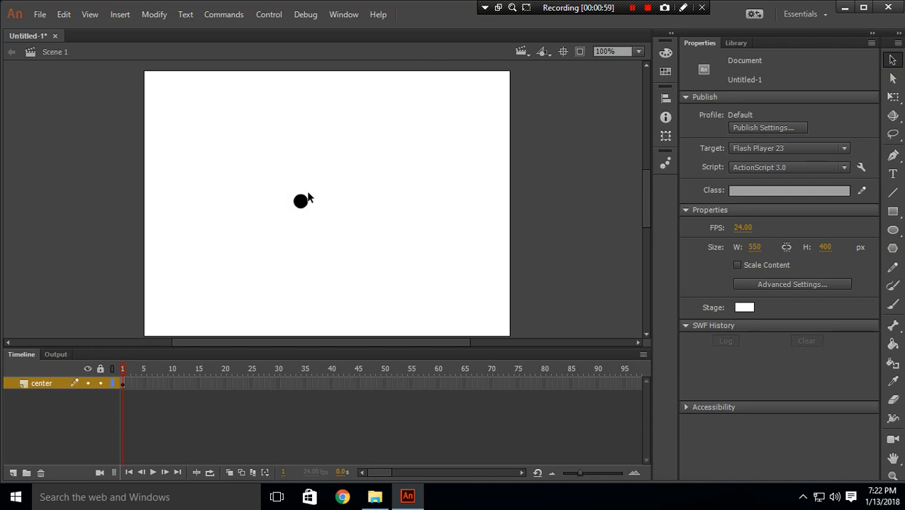
pyautogui.moveTo(269, 171); pyautogui.dragTo(323, 217)
pyautogui.click(331, 204)
pyautogui.moveTo(307, 202); pyautogui.dragTo(318, 203)
pyautogui.click(380, 209)
# Lock the center layer and add a new layer beneath it
pyautogui.click(55, 435)
pyautogui.click(12, 473)
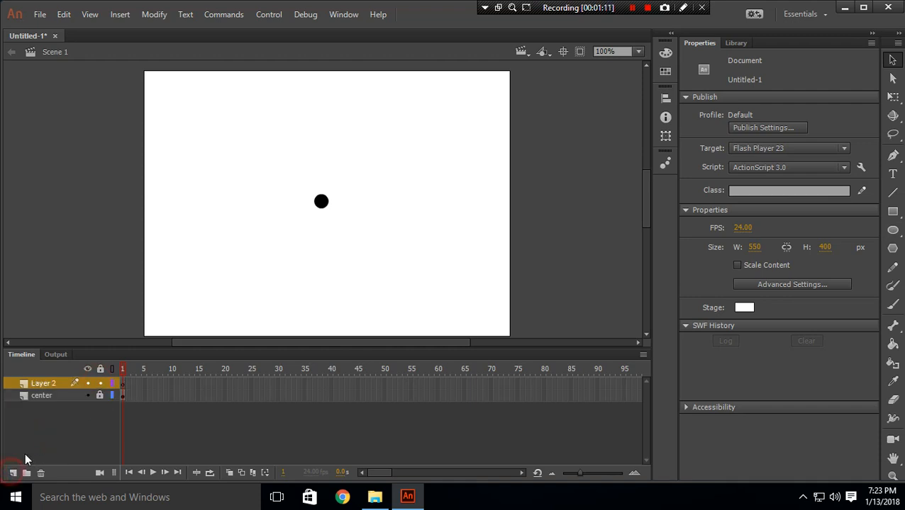
pyautogui.moveTo(49, 388); pyautogui.dragTo(53, 417)
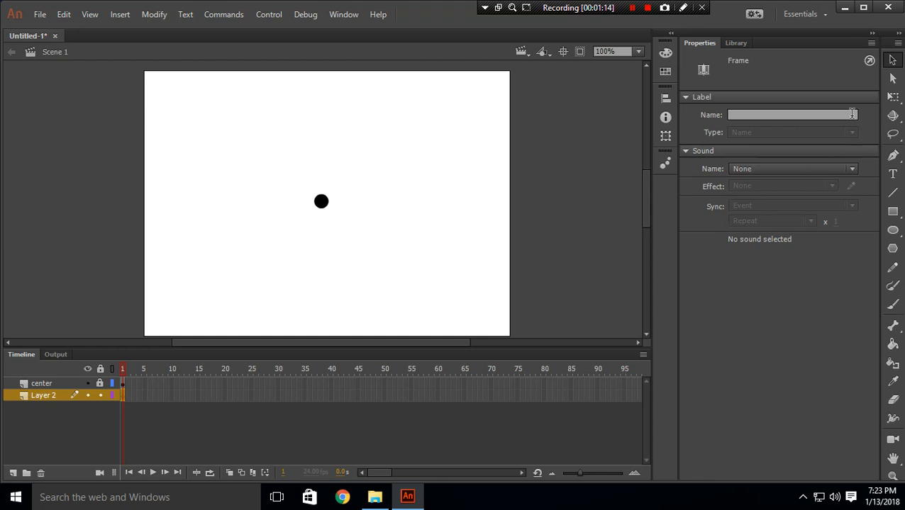
# Draw a circle about 38 px wide on Layer 2, away from the black dot, and delete its fill to leave the outline
pyautogui.click(893, 230)
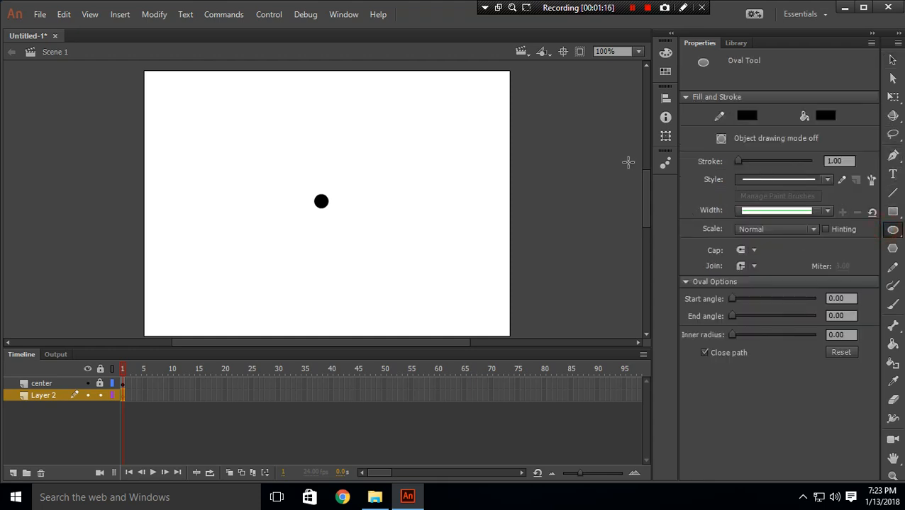
pyautogui.moveTo(392, 159); pyautogui.dragTo(418, 185)
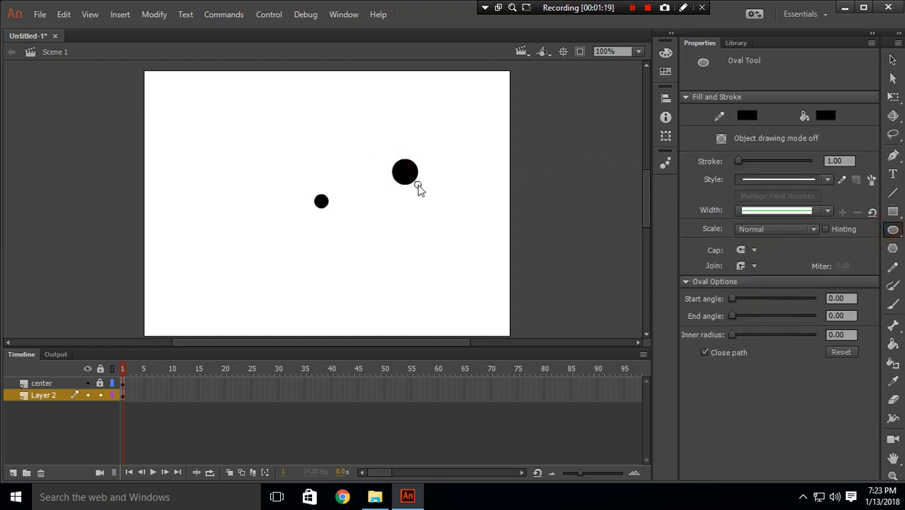
pyautogui.click(892, 61)
pyautogui.click(412, 177)
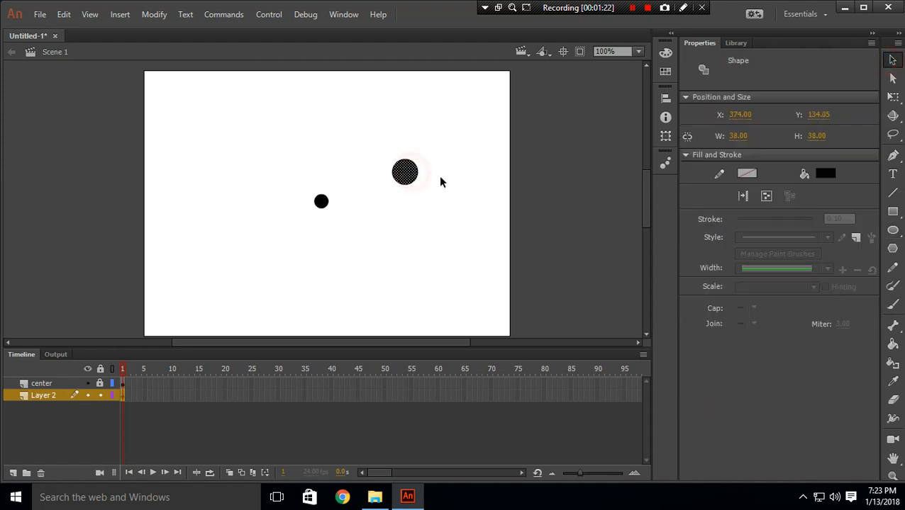
pyautogui.press('Delete')
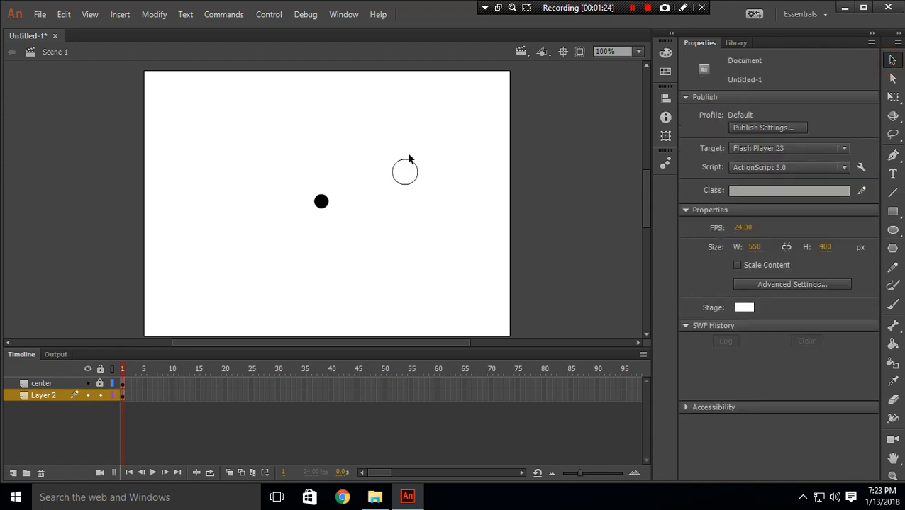
# Move the circle outline around the black dot and nudge it to X 248, Y 178.05 so both are concentric
pyautogui.moveTo(389, 171); pyautogui.dragTo(451, 213)
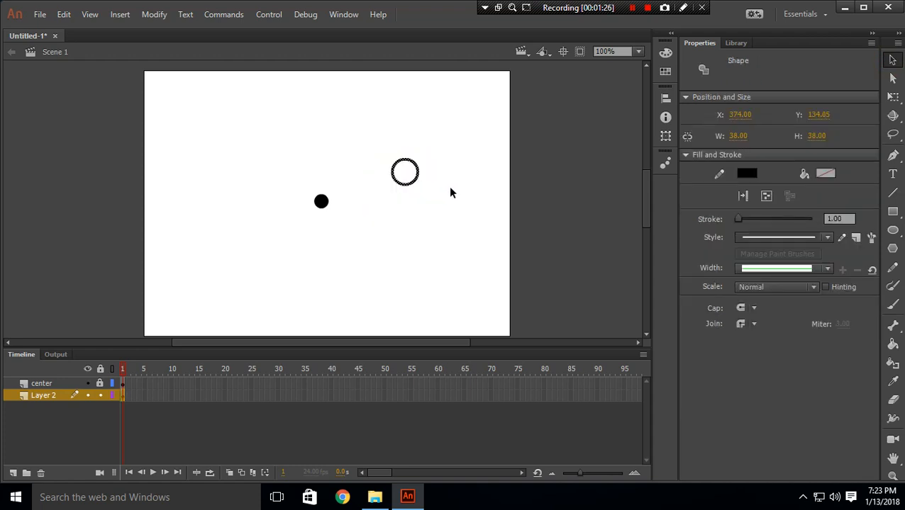
pyautogui.moveTo(417, 174); pyautogui.dragTo(336, 204)
pyautogui.press('Up')
pyautogui.press('Up')
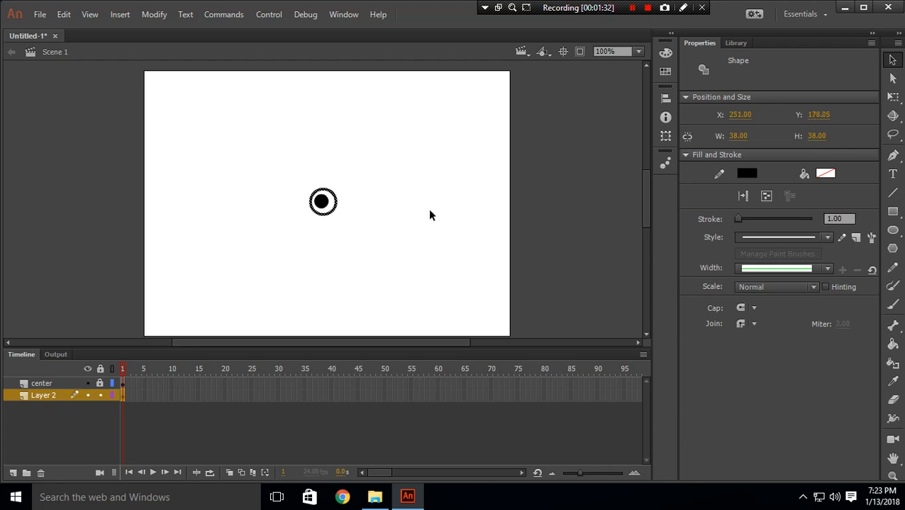
pyautogui.press('Left')
pyautogui.press('Left')
pyautogui.press('Left')
pyautogui.press('Left')
pyautogui.press('Up')
pyautogui.press('Up')
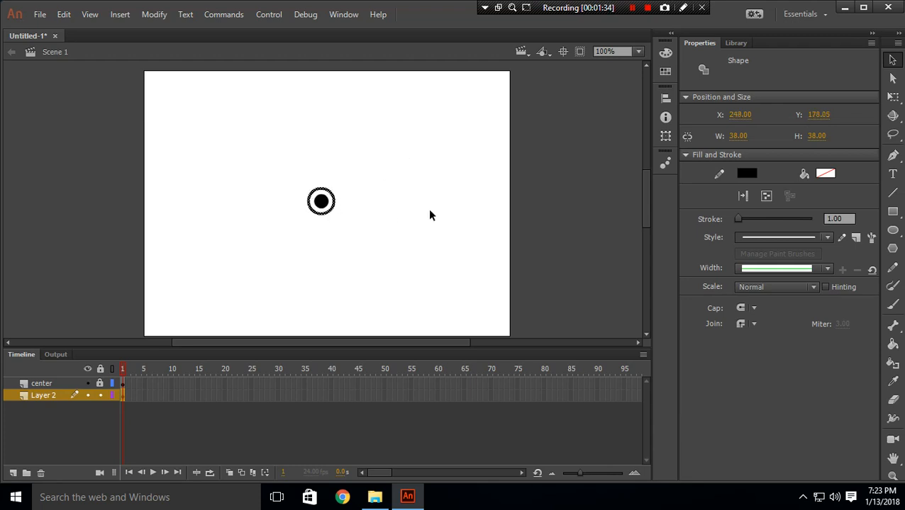
pyautogui.click(429, 213)
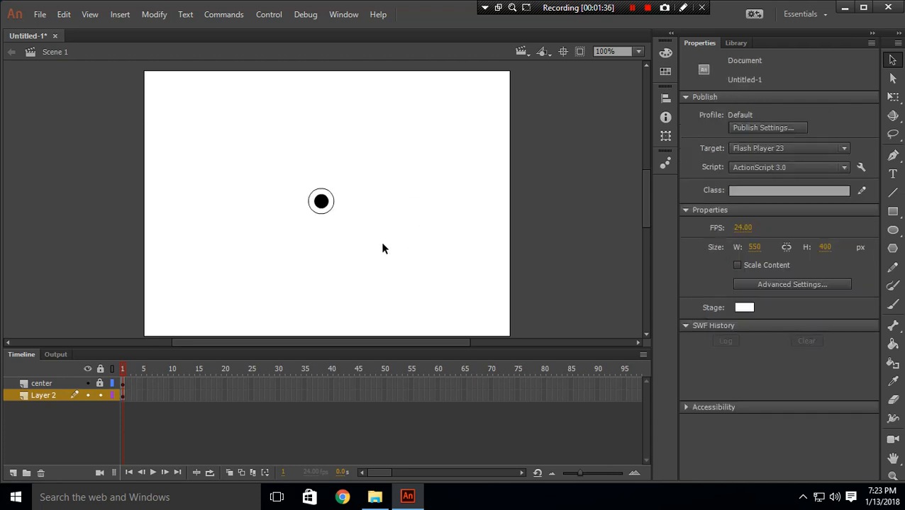
# Convert the circle outline into a movie clip symbol, keeping the default name
pyautogui.click(335, 210)
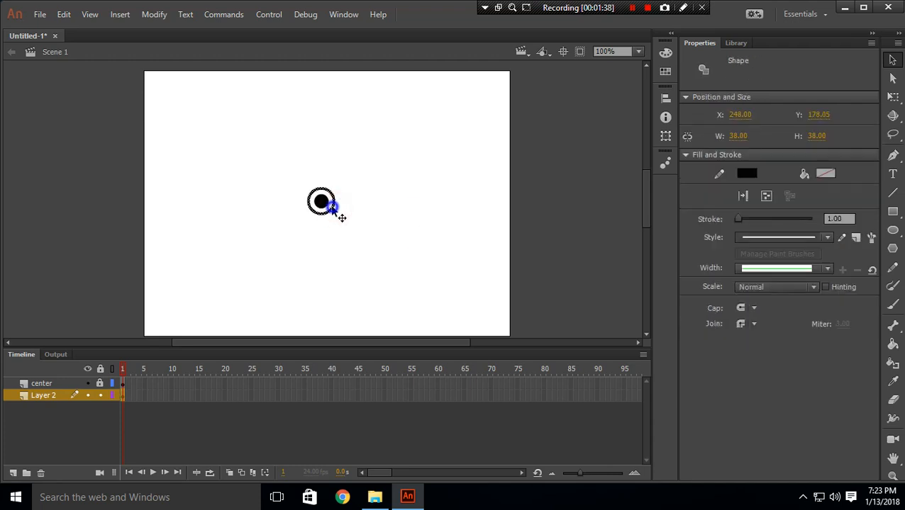
pyautogui.rightClick(333, 211)
pyautogui.click(368, 460)
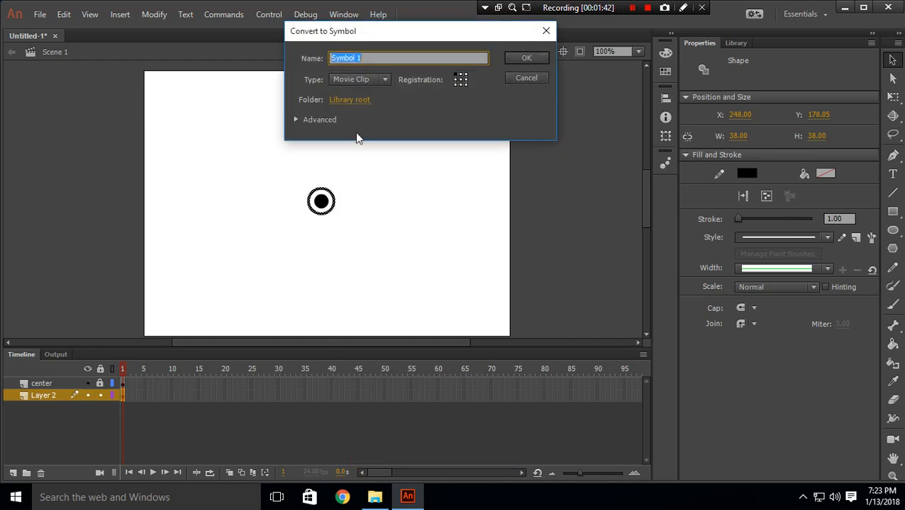
pyautogui.click(525, 59)
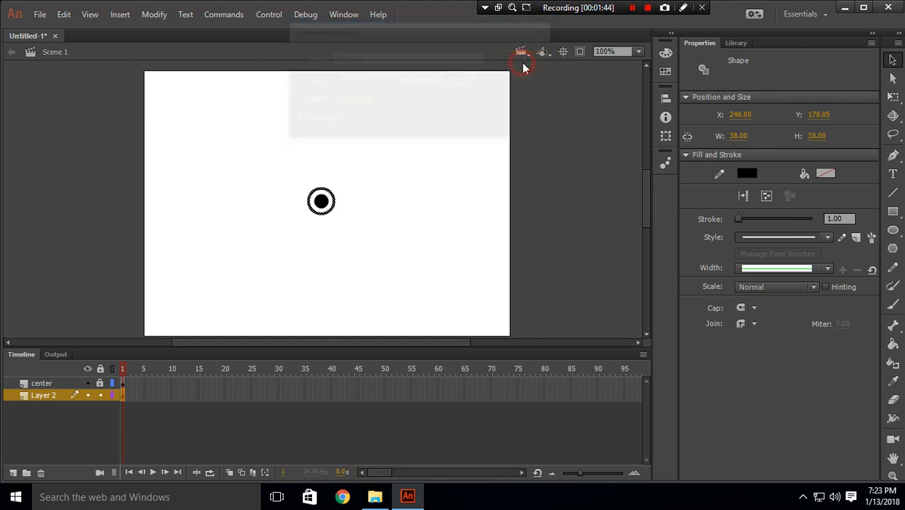
pyautogui.click(410, 157)
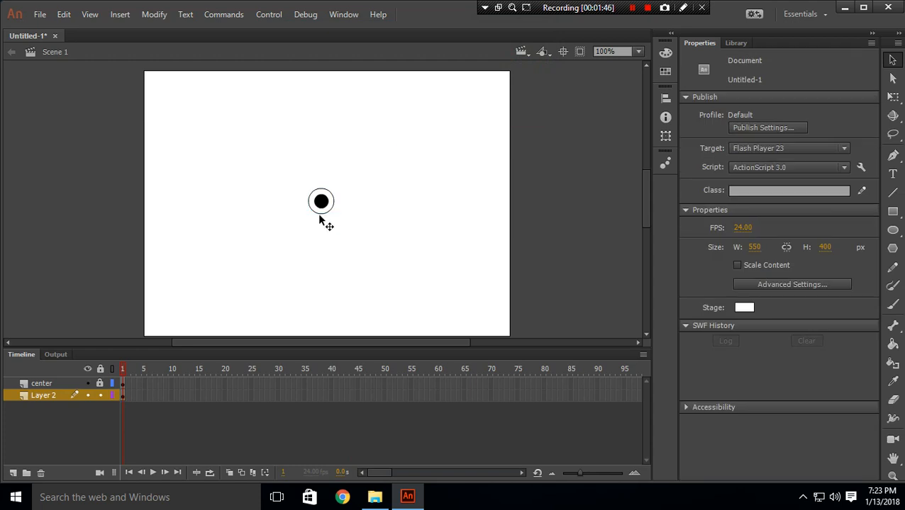
# Create a classic tween on Layer 2 from frame 1 and insert a keyframe at frame 50
pyautogui.rightClick(123, 397)
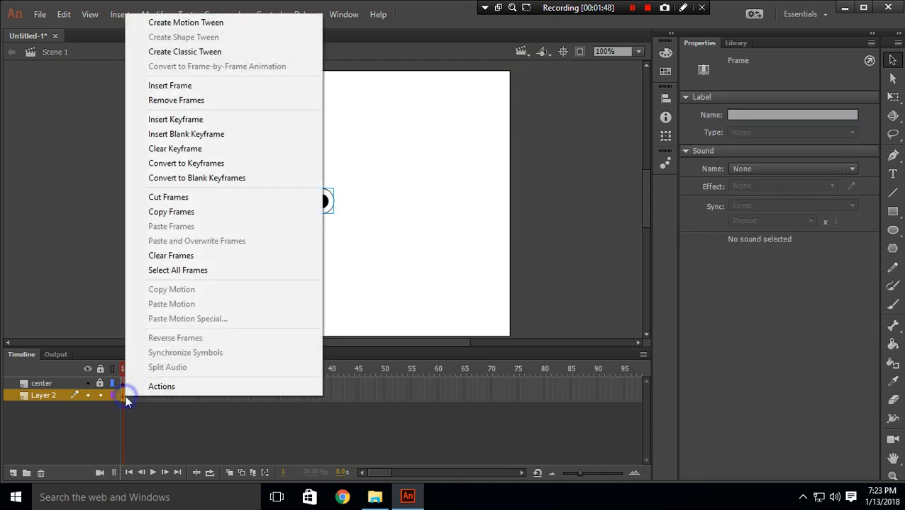
pyautogui.click(187, 56)
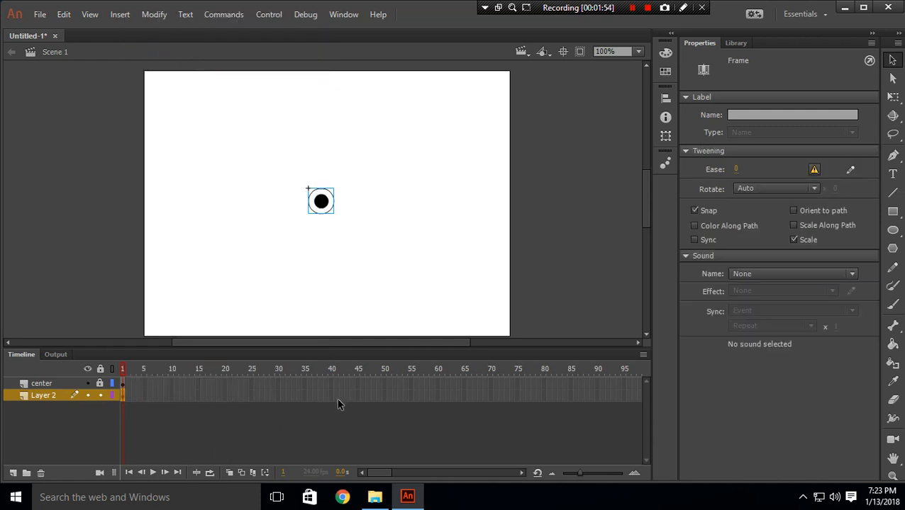
pyautogui.click(384, 395)
pyautogui.rightClick(384, 397)
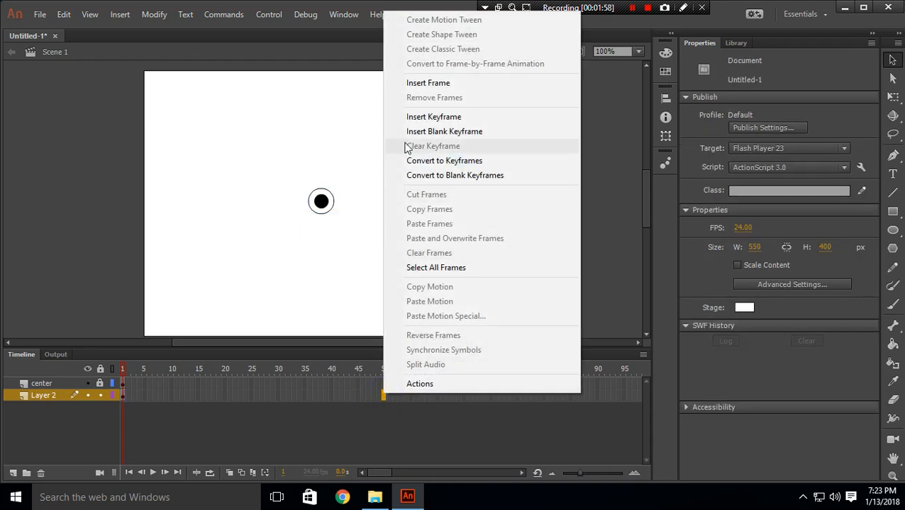
pyautogui.click(411, 119)
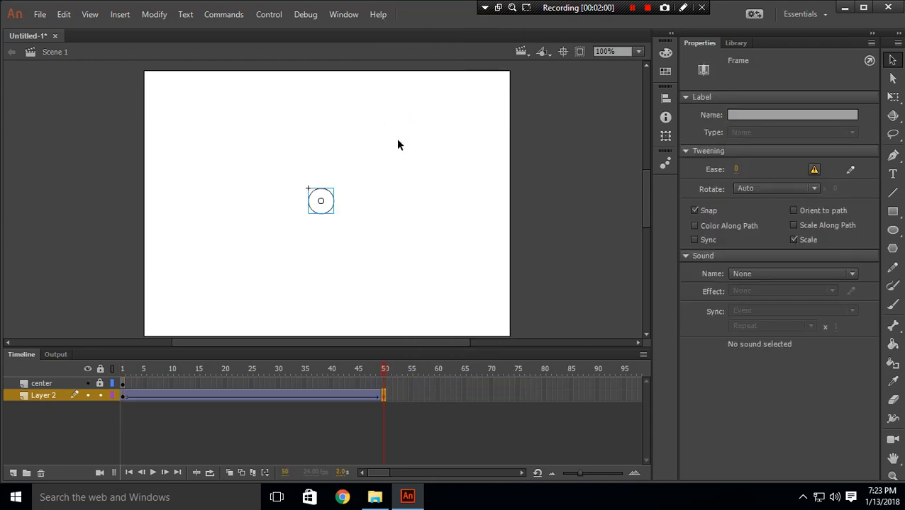
# Enlarge the ring at frame 50 about its center to about 362 px wide and high with Free Transform
pyautogui.click(893, 97)
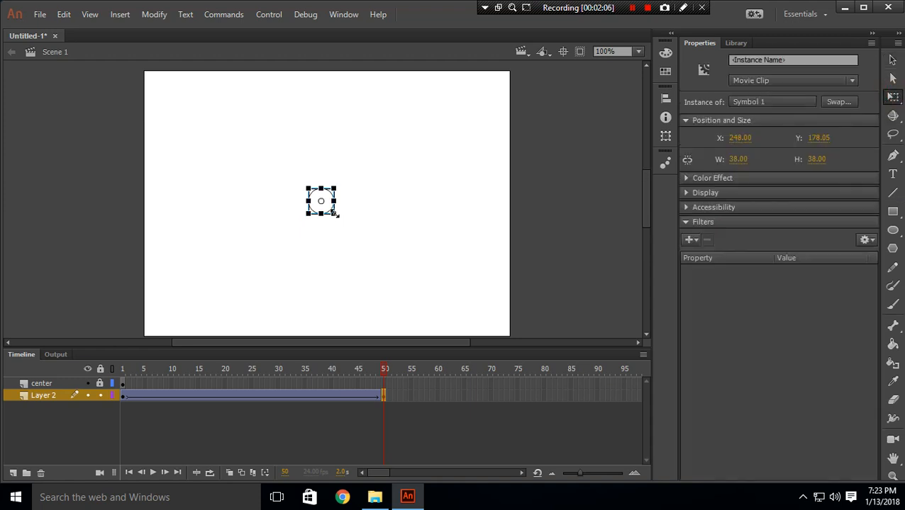
pyautogui.moveTo(335, 214); pyautogui.dragTo(455, 322)
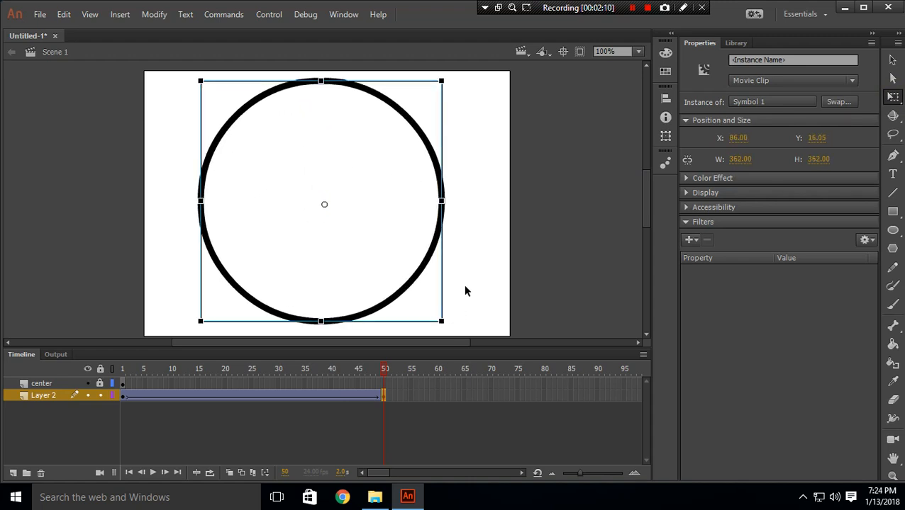
pyautogui.click(468, 284)
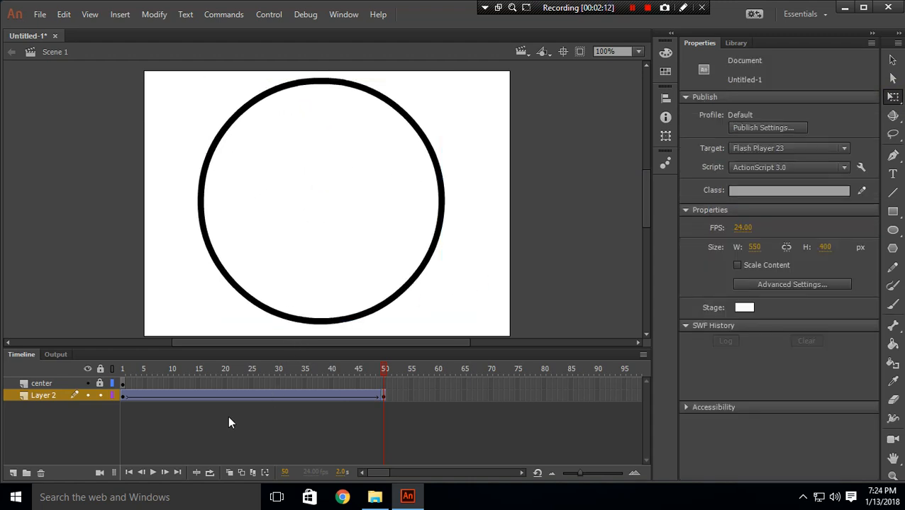
# Insert a keyframe at frame 50 on the center layer to keep the black dot on the stage
pyautogui.click(384, 384)
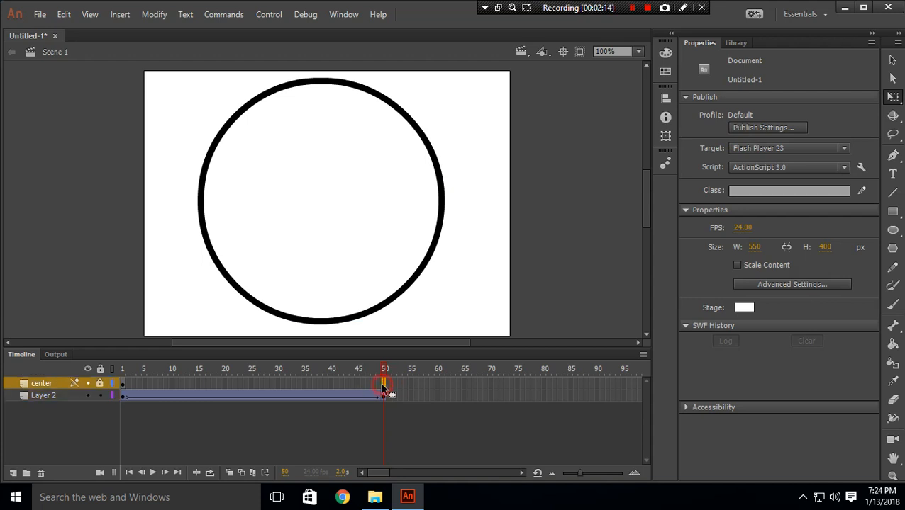
pyautogui.rightClick(384, 384)
pyautogui.click(432, 108)
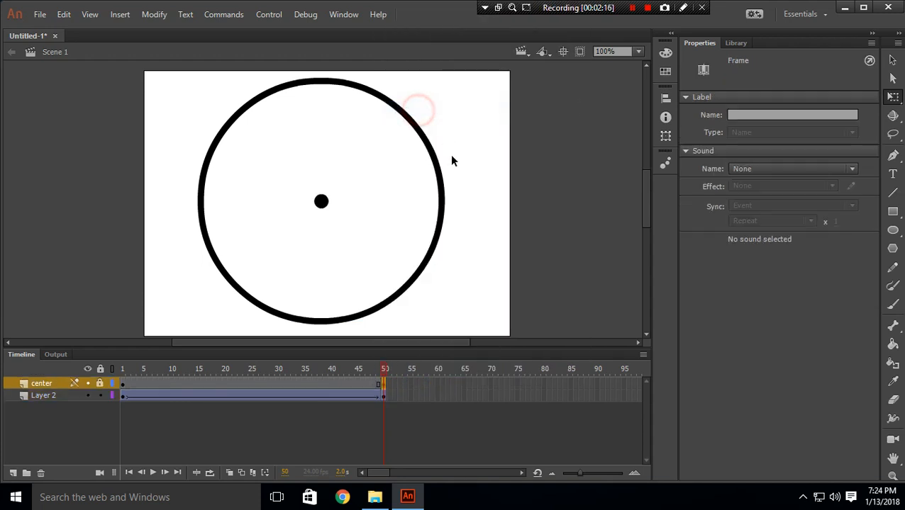
pyautogui.click(491, 206)
# Test the movie to preview the expanding ring, and close the preview window
pyautogui.hotkey('ctrl', 'Return')
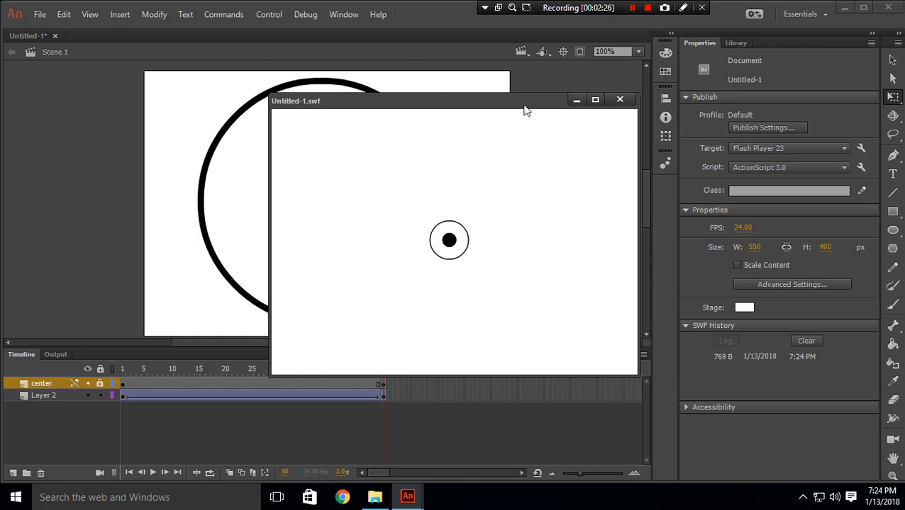
pyautogui.click(619, 100)
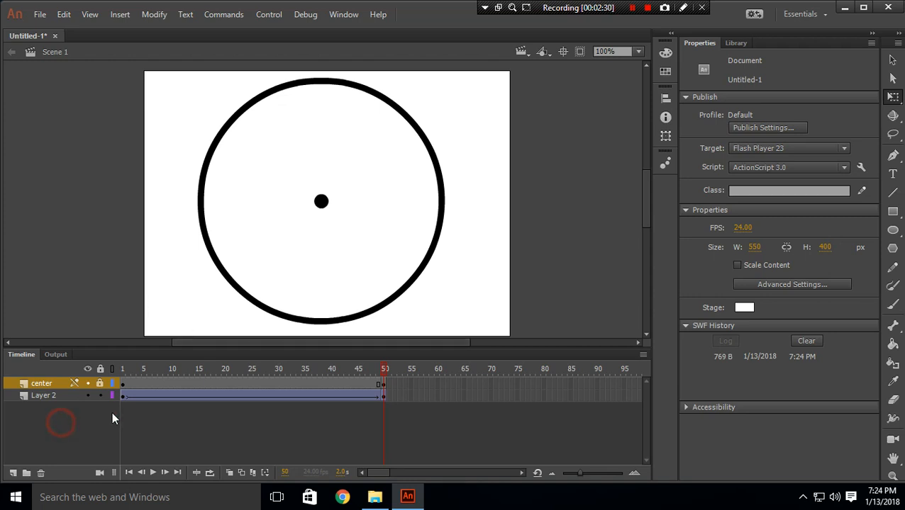
pyautogui.click(383, 396)
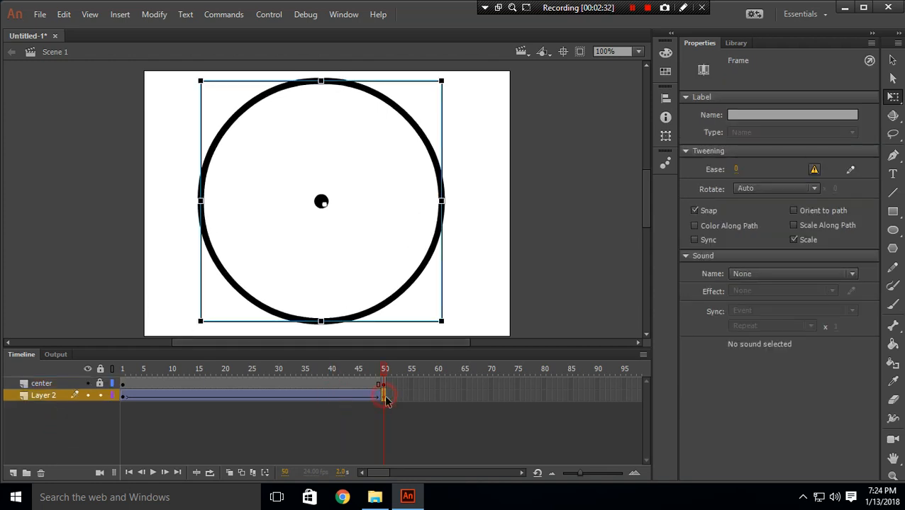
pyautogui.click(339, 424)
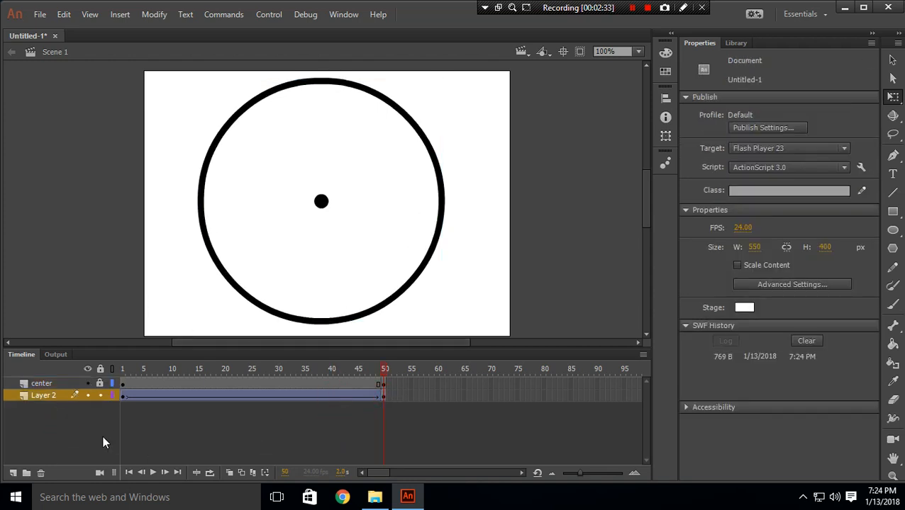
# Copy Layer 2 and add a new empty layer directly above it
pyautogui.rightClick(54, 397)
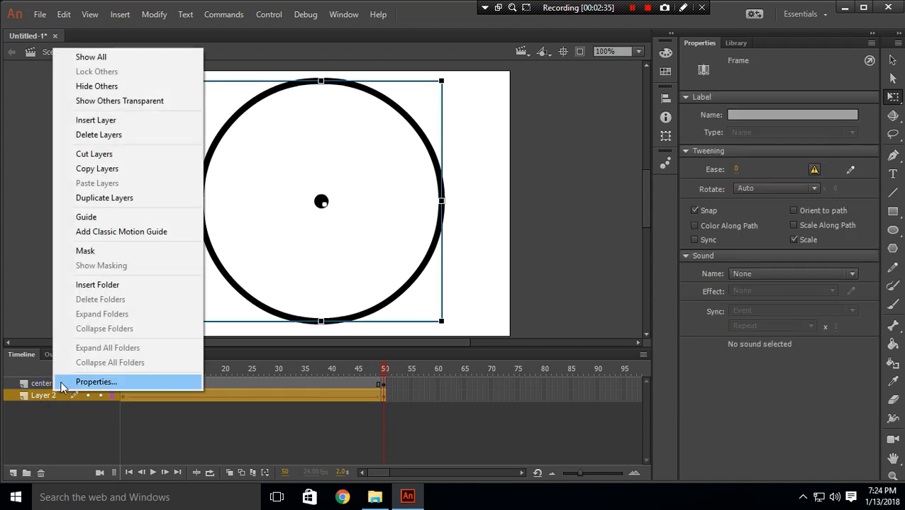
pyautogui.click(85, 170)
pyautogui.click(33, 441)
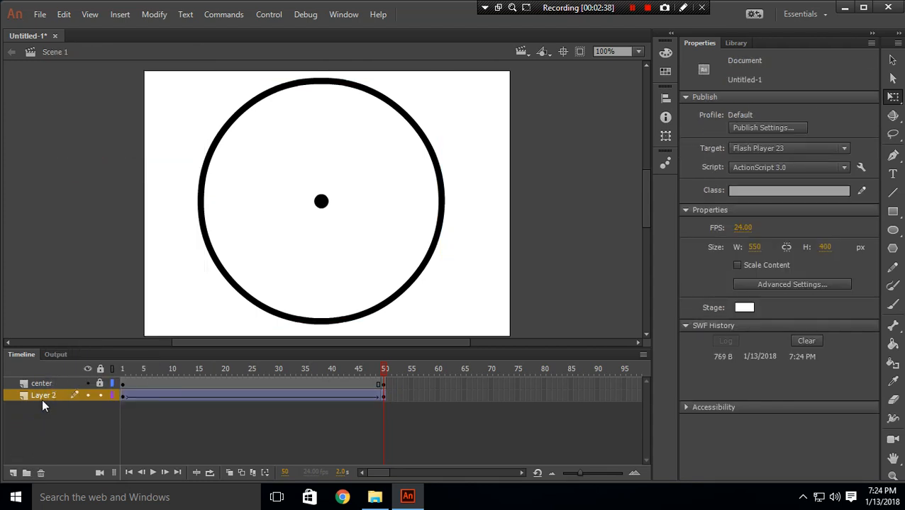
pyautogui.click(13, 473)
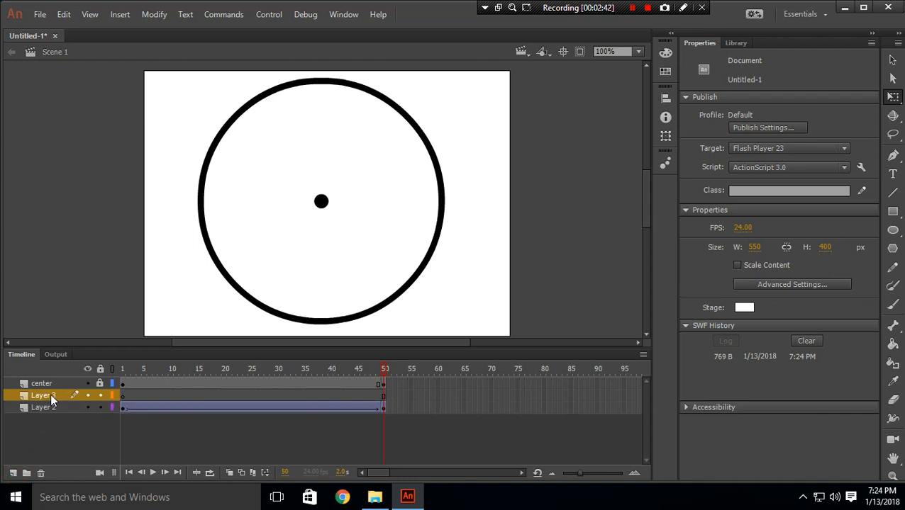
# Paste the copied Layer 2 and move the pasted copy to the end of the layer stack
pyautogui.rightClick(50, 393)
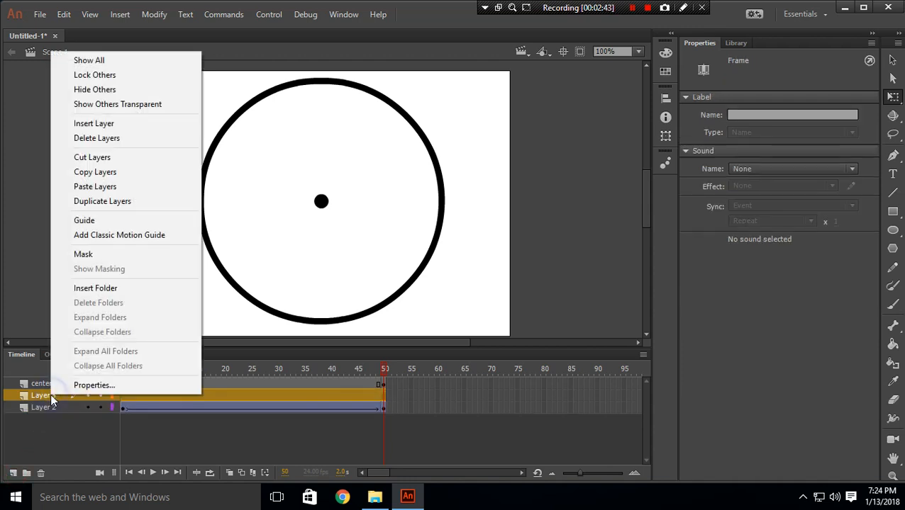
pyautogui.click(88, 186)
pyautogui.moveTo(68, 395); pyautogui.dragTo(61, 445)
pyautogui.click(141, 448)
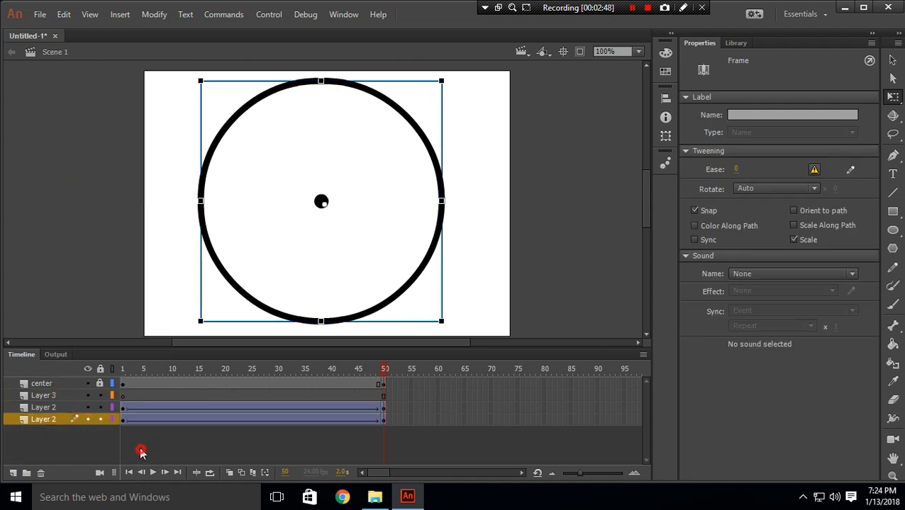
# Rename the empty layer between the center layer and the ring layers as seperator
pyautogui.click(54, 395)
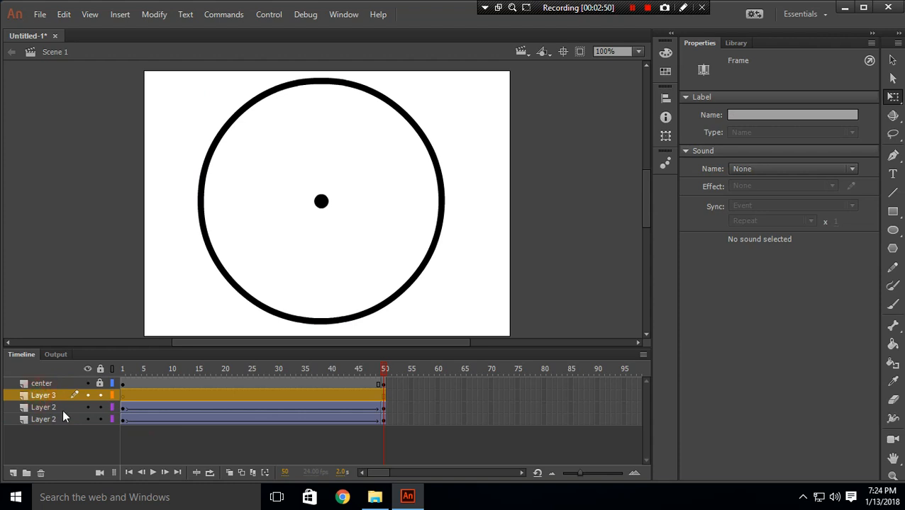
pyautogui.doubleClick(48, 397)
pyautogui.write('seperator')
pyautogui.click(43, 437)
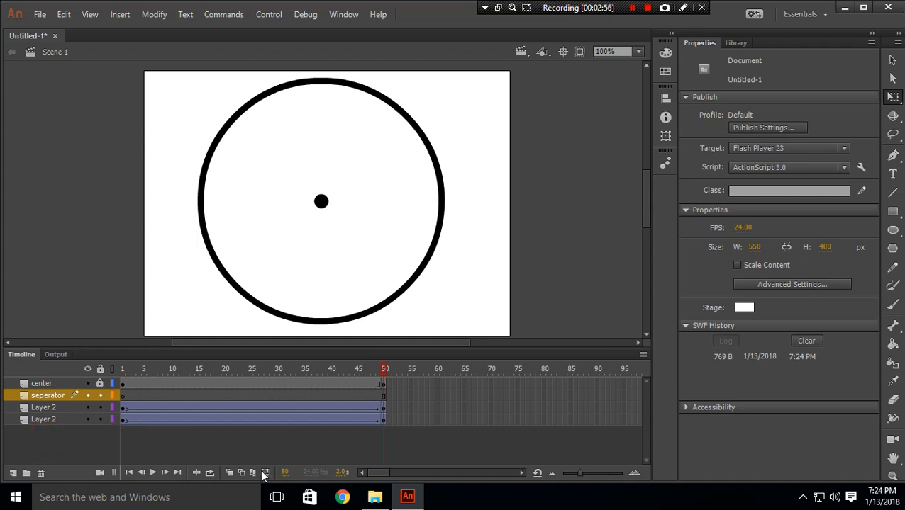
# Shift the whole tween on the lowest Layer 2 so that it starts at frame 10
pyautogui.moveTo(383, 422); pyautogui.dragTo(171, 416)
pyautogui.click(190, 444)
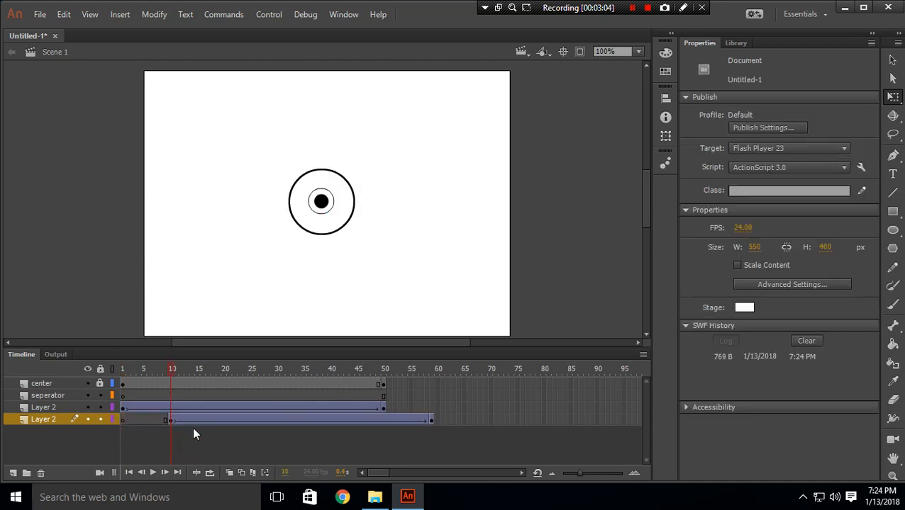
# Scrub the playhead to frame 59, test the movie with two rings, and close the preview
pyautogui.moveTo(168, 370); pyautogui.dragTo(445, 369)
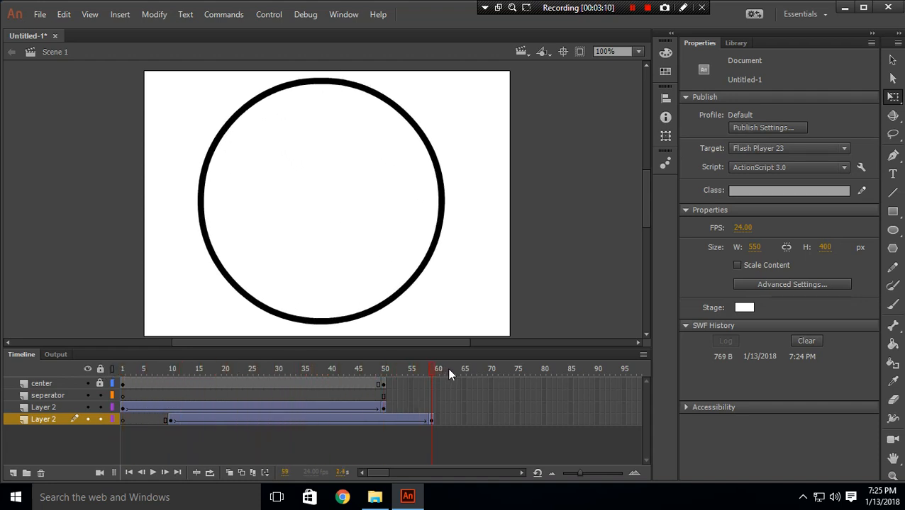
pyautogui.hotkey('ctrl', 'Return')
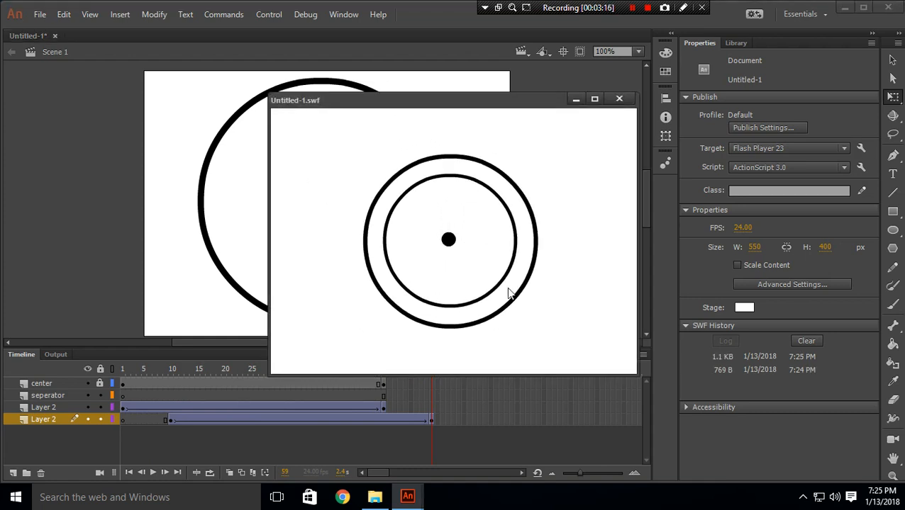
pyautogui.click(619, 99)
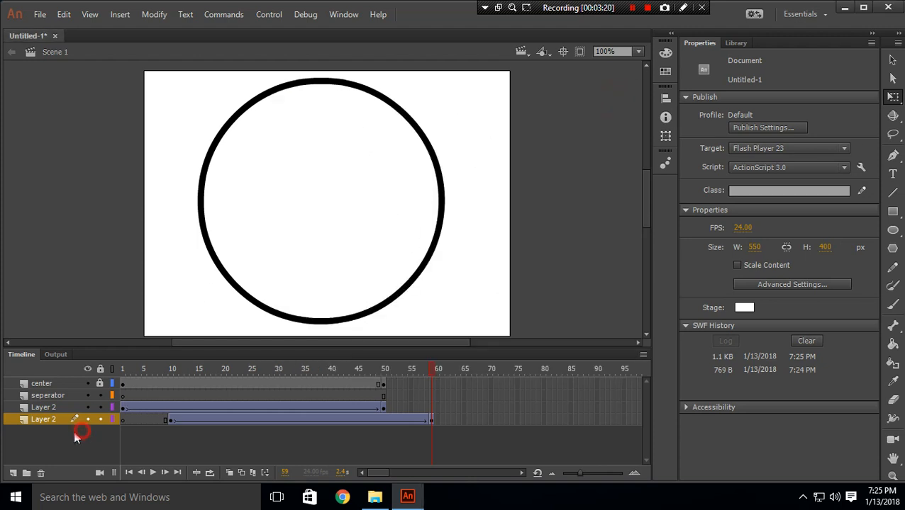
# Paste three more copies of Layer 2 above the seperator layer
pyautogui.rightClick(52, 399)
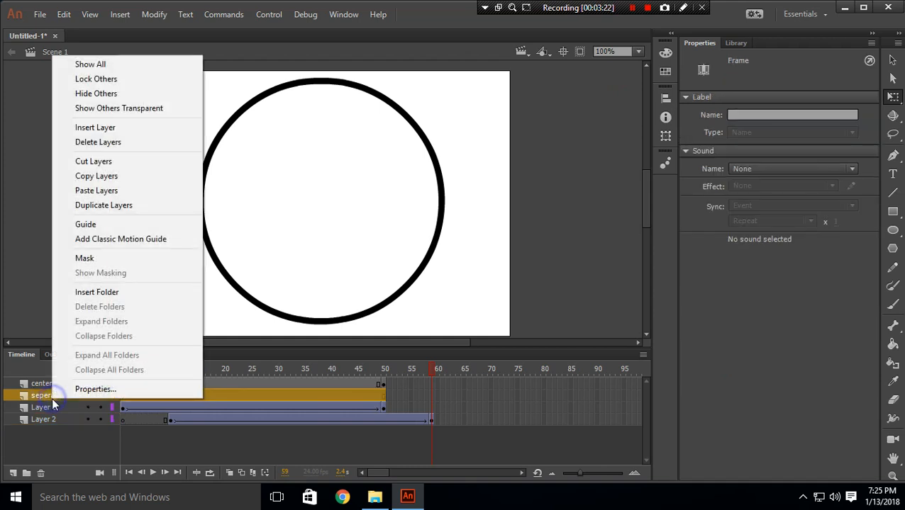
pyautogui.click(105, 190)
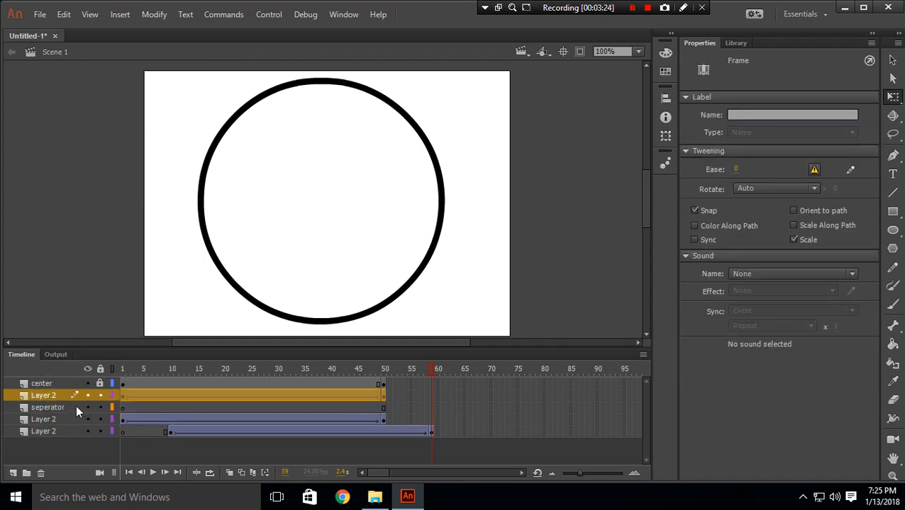
pyautogui.rightClick(62, 394)
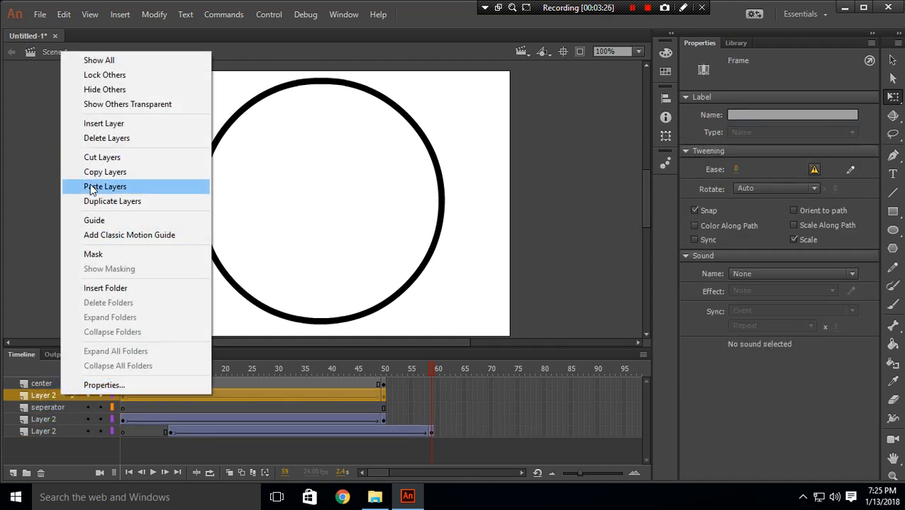
pyautogui.click(90, 189)
pyautogui.rightClick(40, 405)
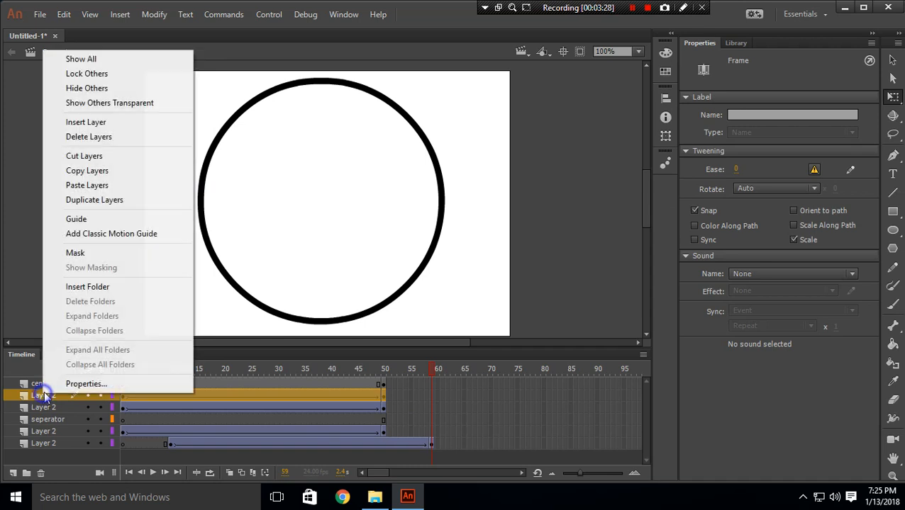
pyautogui.click(83, 185)
pyautogui.scroll(-3, 109, 299)
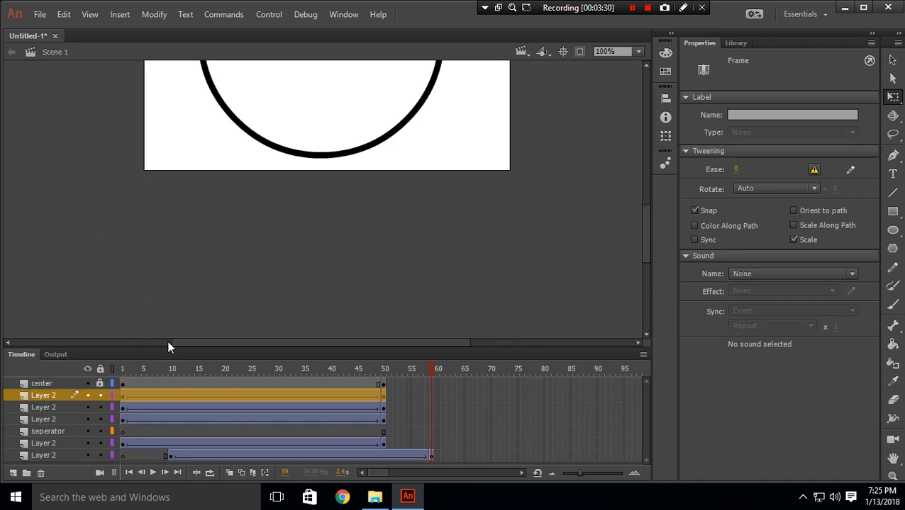
pyautogui.scroll(3, 177, 283)
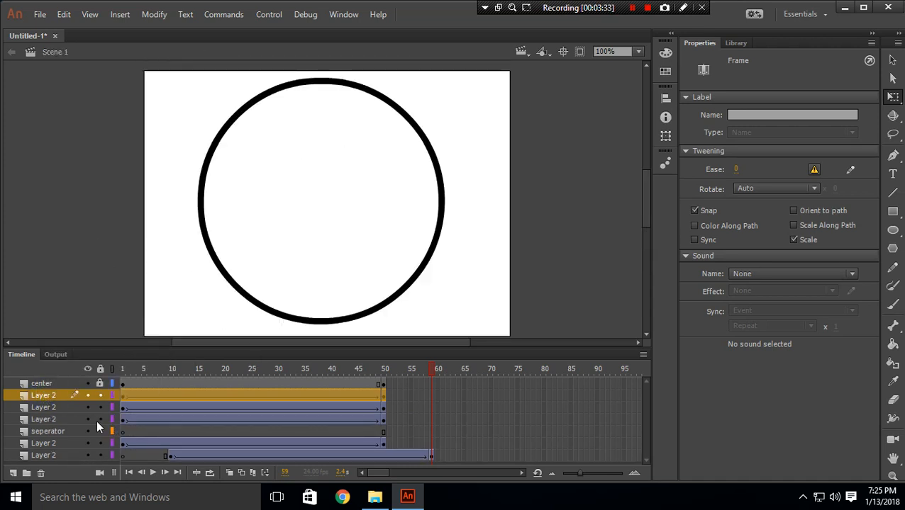
pyautogui.click(46, 418)
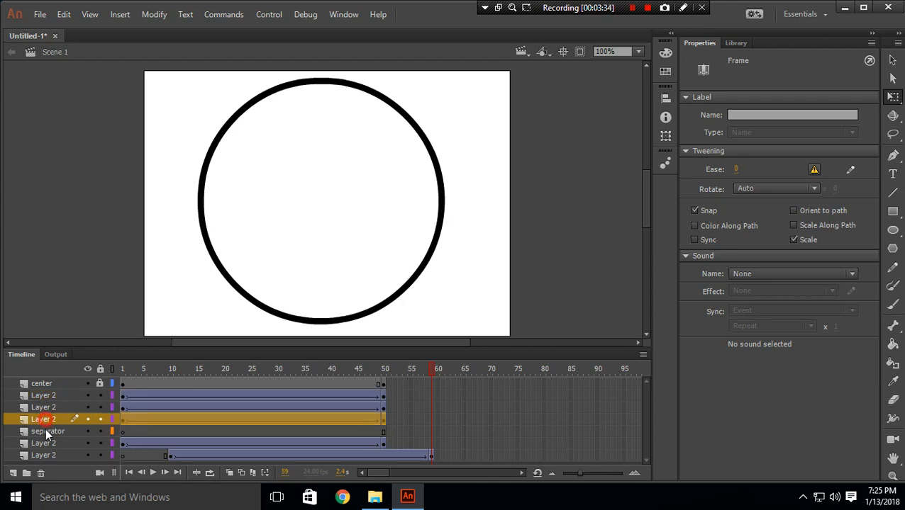
pyautogui.click(43, 472)
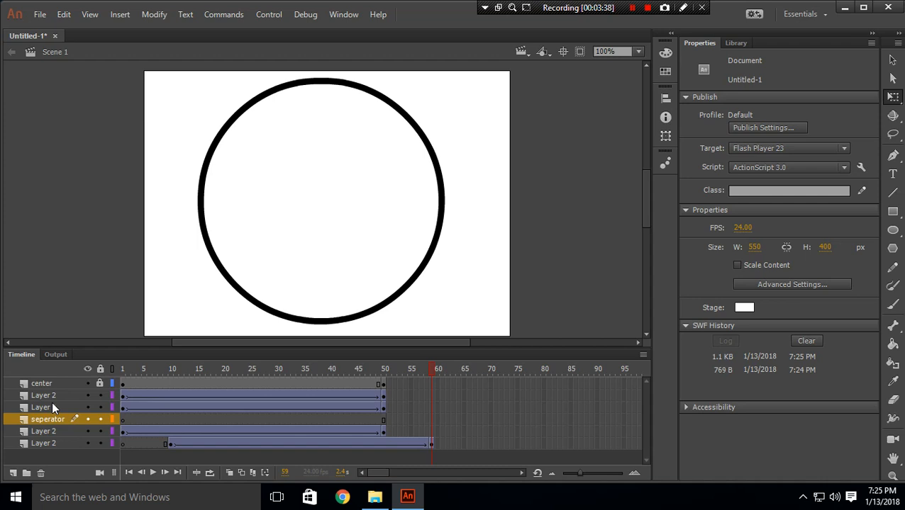
pyautogui.hotkey('ctrl', 'z')
# Move the three newly pasted Layer 2 copies below all other layers in the stack
pyautogui.moveTo(50, 404); pyautogui.dragTo(52, 460)
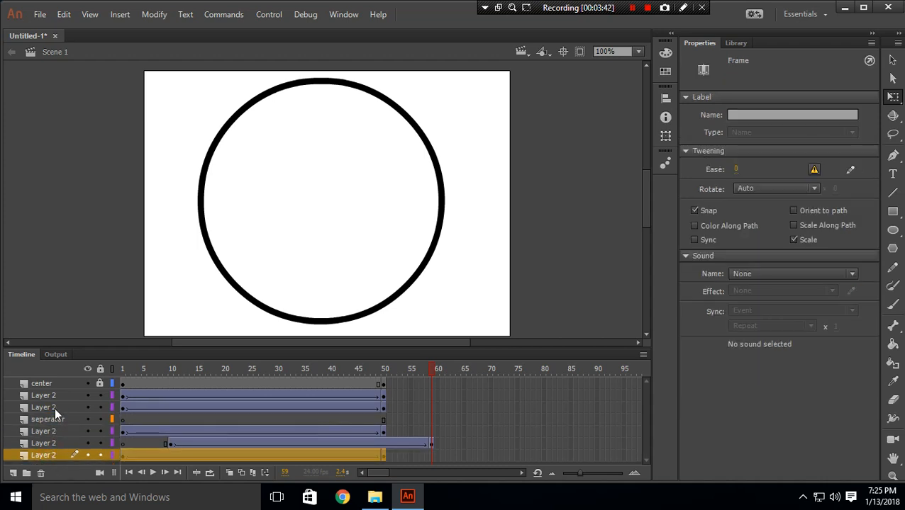
pyautogui.moveTo(52, 402); pyautogui.dragTo(51, 458)
pyautogui.moveTo(56, 390); pyautogui.dragTo(58, 456)
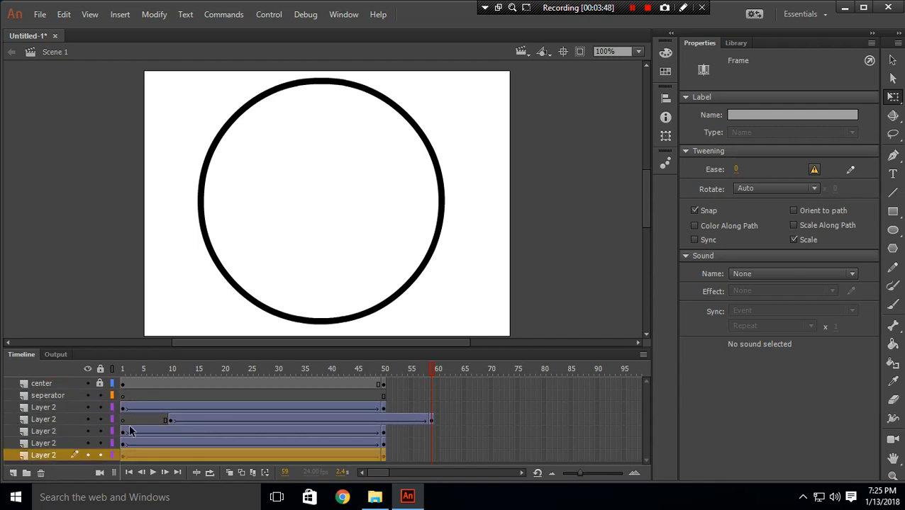
# Stagger the tweens on the three lowest ring layers so they start at frames 20, 31 and 40 respectively
pyautogui.click(385, 432)
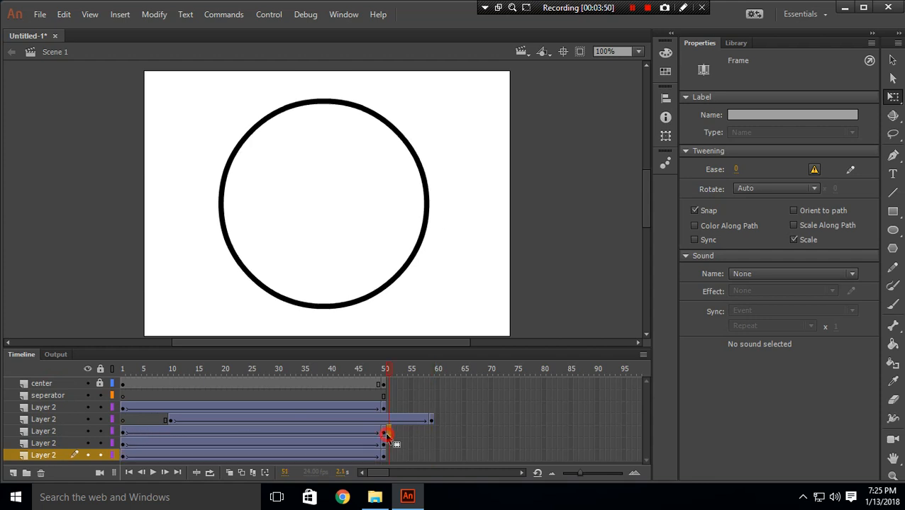
pyautogui.moveTo(383, 437); pyautogui.dragTo(223, 430)
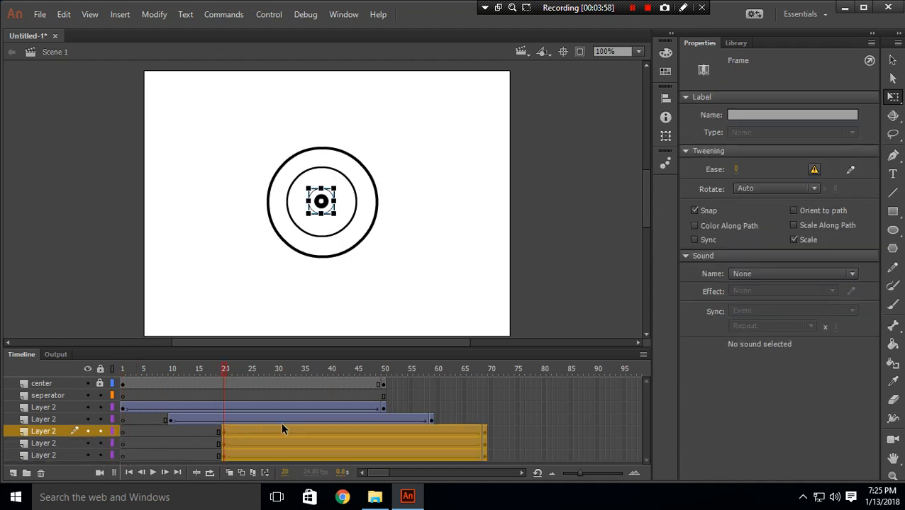
pyautogui.click(486, 442)
pyautogui.moveTo(486, 446); pyautogui.dragTo(286, 438)
pyautogui.click(592, 445)
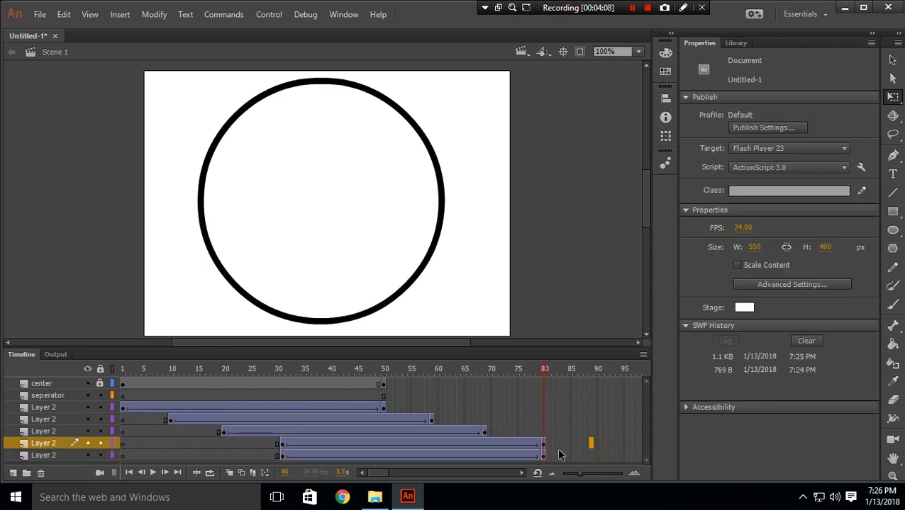
pyautogui.moveTo(543, 459); pyautogui.dragTo(330, 455)
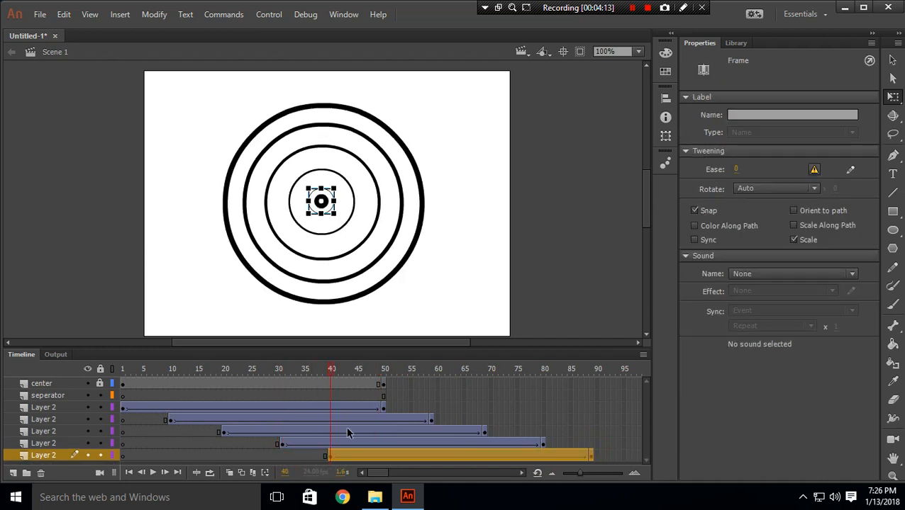
pyautogui.click(592, 273)
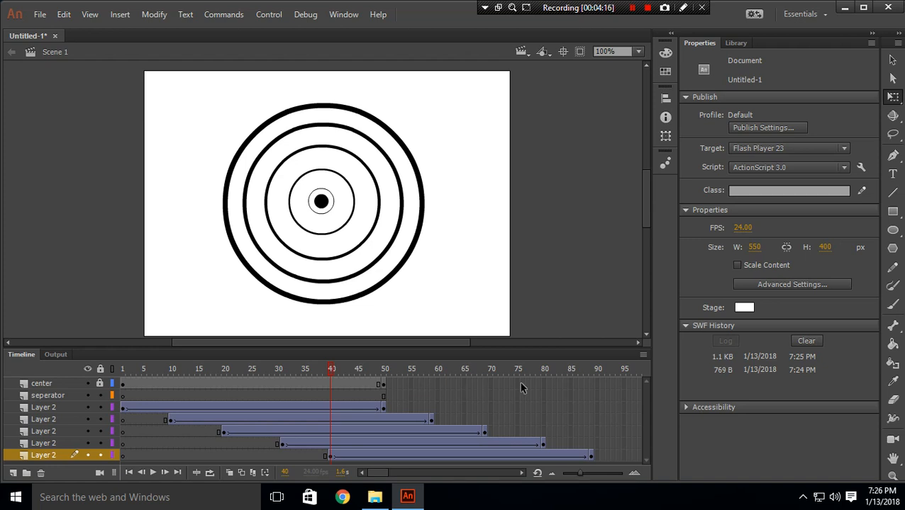
# Insert a keyframe at frame 89 on the center layer and test the movie with all five rings
pyautogui.rightClick(589, 383)
pyautogui.click(642, 205)
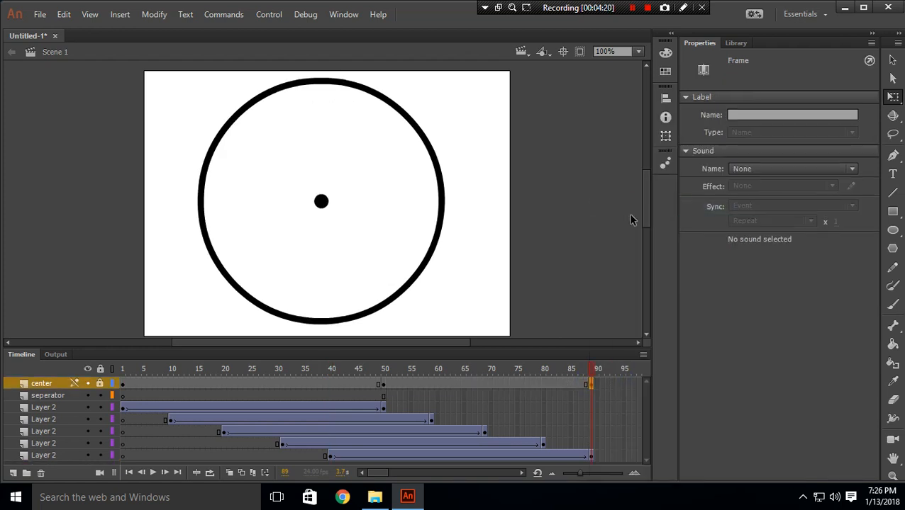
pyautogui.click(616, 225)
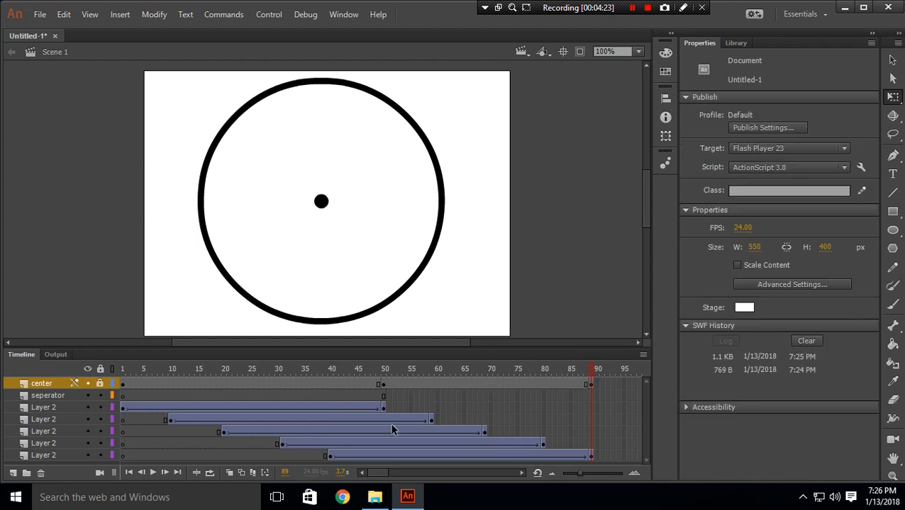
pyautogui.hotkey('ctrl', 'Return')
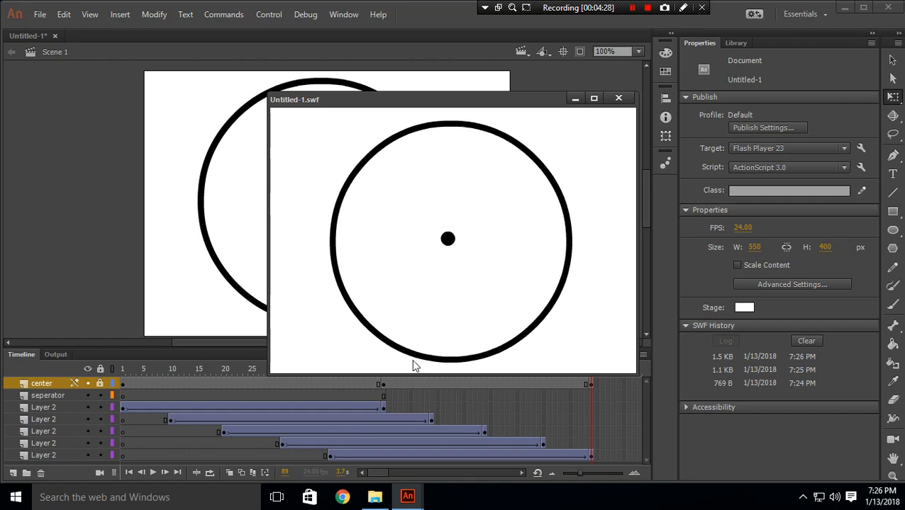
# Switch to the desktop's circular wave folder and play its Untitled-1 SWF file
pyautogui.click(844, 7)
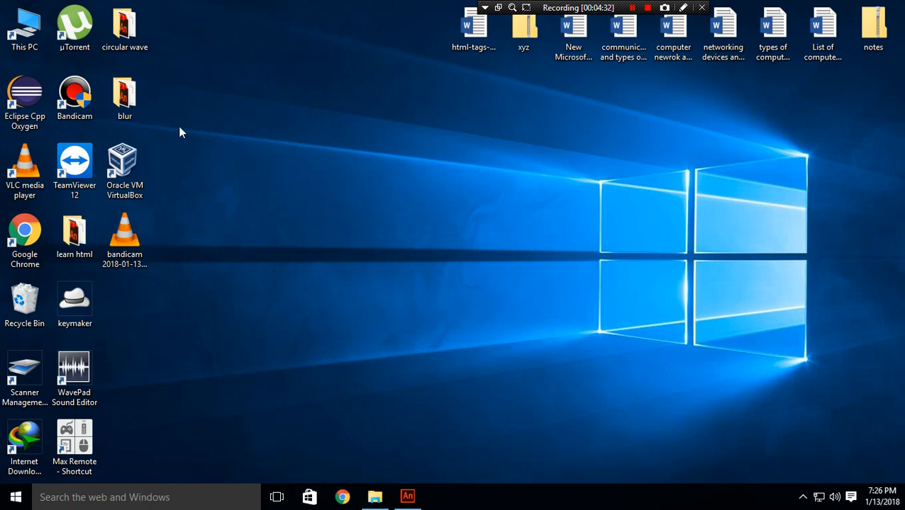
pyautogui.doubleClick(133, 49)
pyautogui.click(280, 195)
pyautogui.click(277, 163)
pyautogui.doubleClick(277, 163)
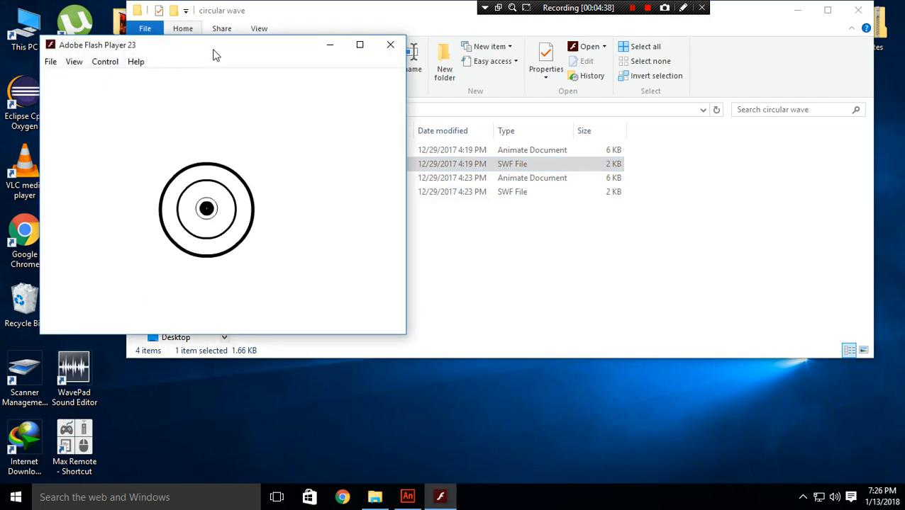
# Place the reference SWF beside the Untitled-1 movie preview, compare their ring animations, and close both players
pyautogui.moveTo(214, 51); pyautogui.dragTo(229, 118)
pyautogui.click(409, 498)
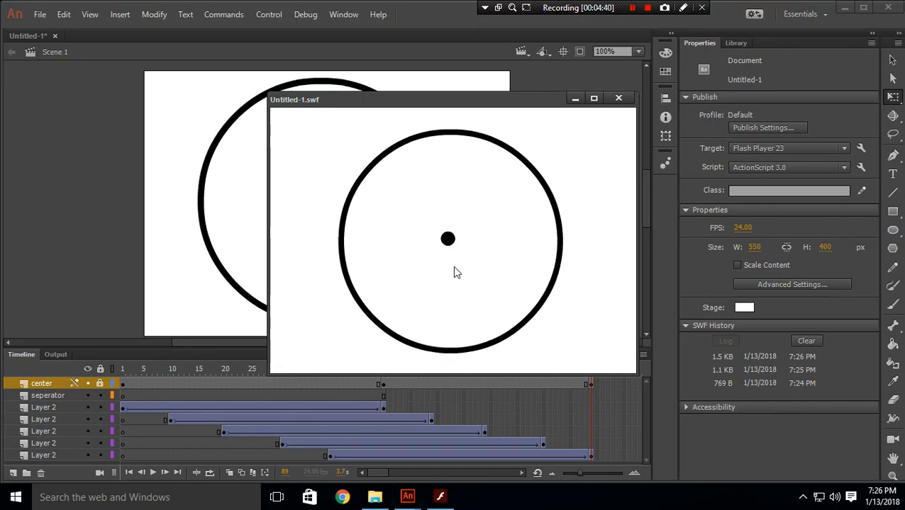
pyautogui.click(439, 497)
pyautogui.moveTo(305, 113); pyautogui.dragTo(252, 113)
pyautogui.moveTo(428, 99); pyautogui.dragTo(647, 115)
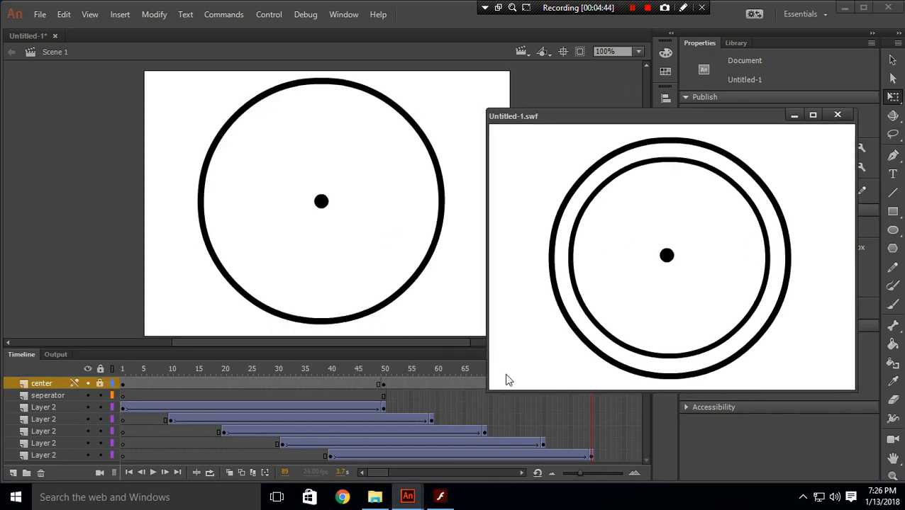
pyautogui.click(441, 498)
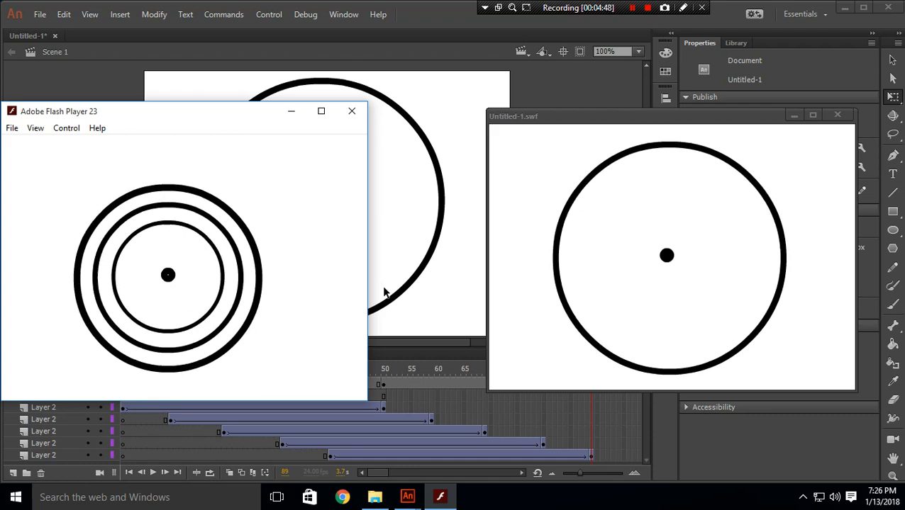
pyautogui.click(352, 111)
pyautogui.moveTo(719, 116); pyautogui.dragTo(610, 123)
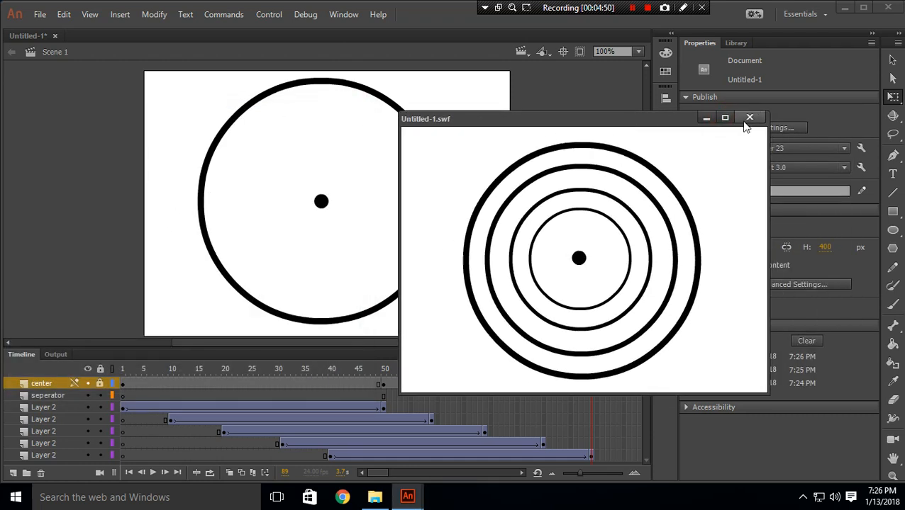
pyautogui.click(750, 116)
# Play the Untitled-2 SWF from the circular wave folder, close the player and folder, and return to Adobe Animate
pyautogui.click(844, 9)
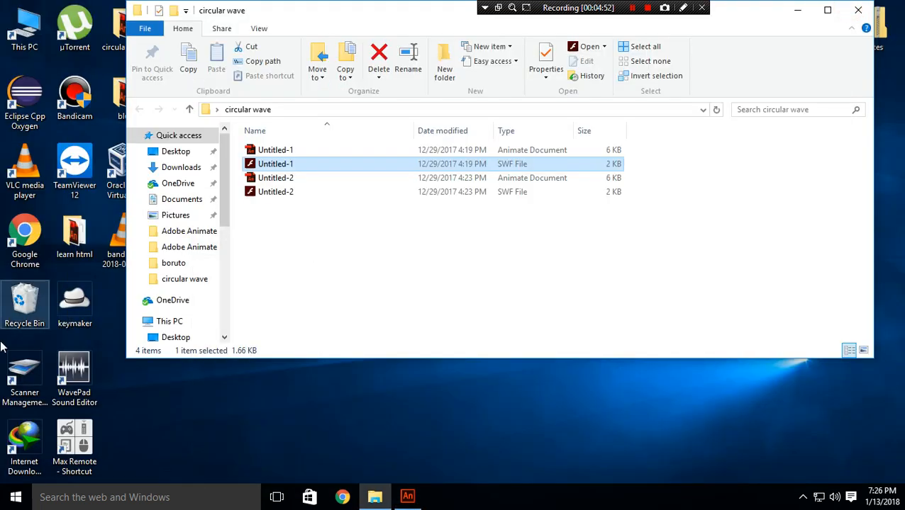
pyautogui.click(279, 192)
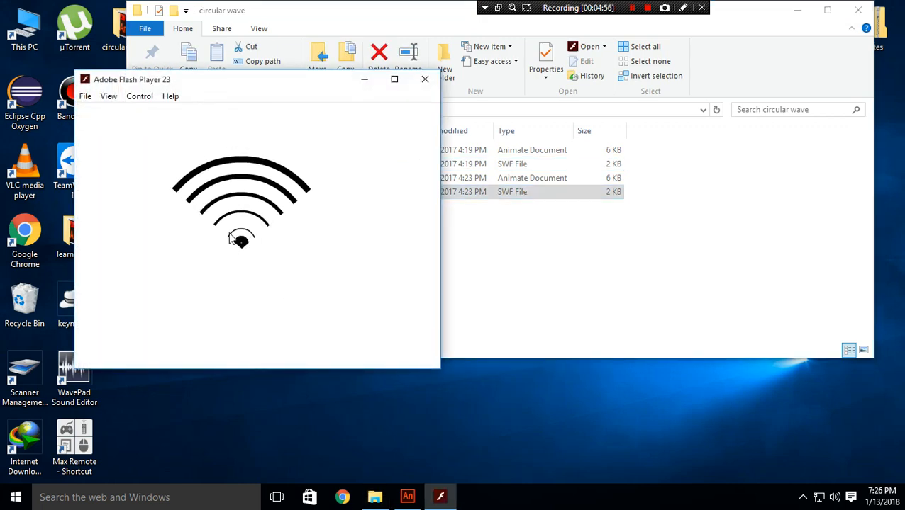
pyautogui.click(424, 80)
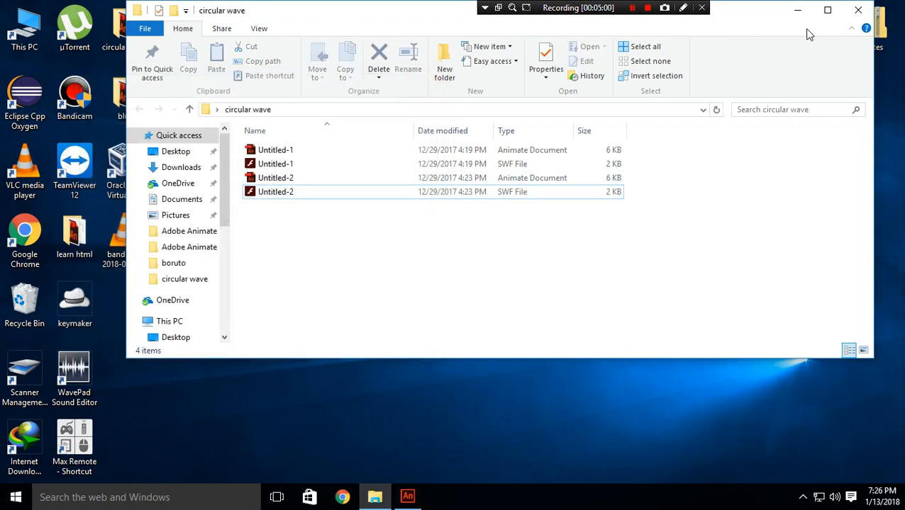
pyautogui.click(857, 10)
pyautogui.click(407, 497)
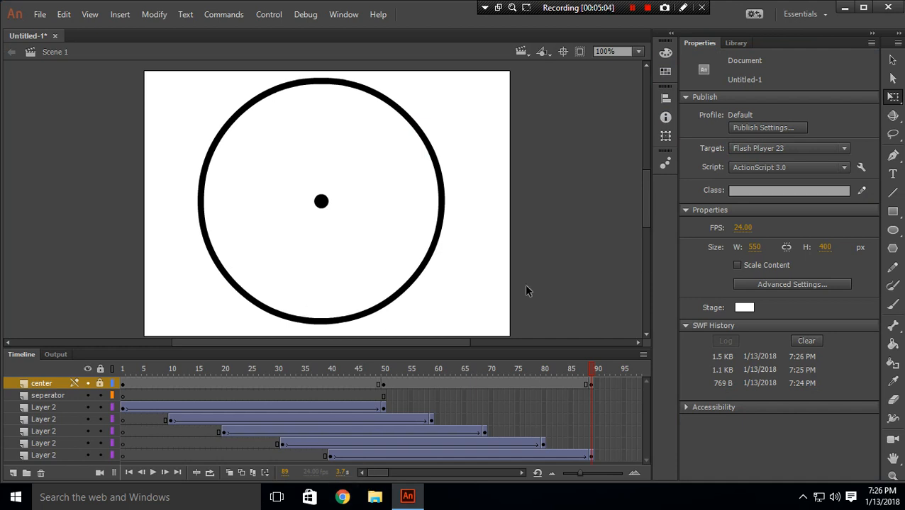
# Set the Rectangle tool to a green fill with no stroke
pyautogui.moveTo(430, 343); pyautogui.dragTo(452, 343)
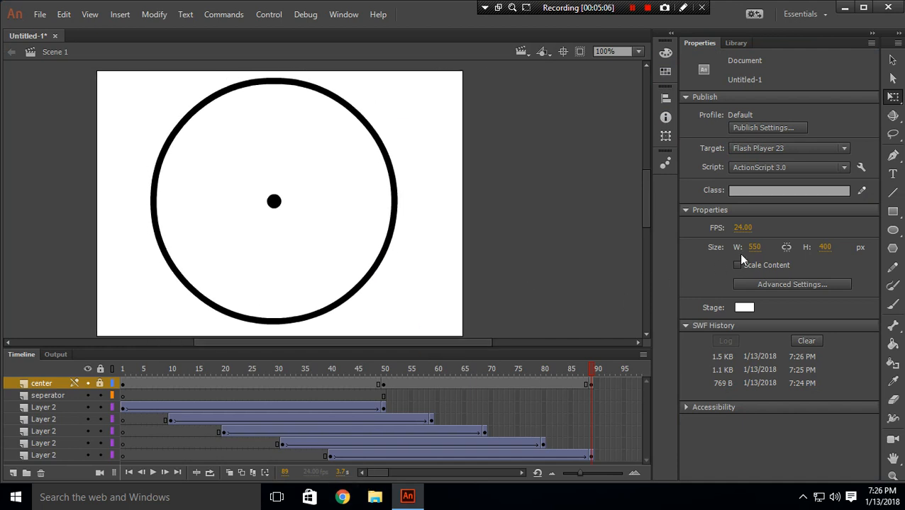
pyautogui.click(893, 211)
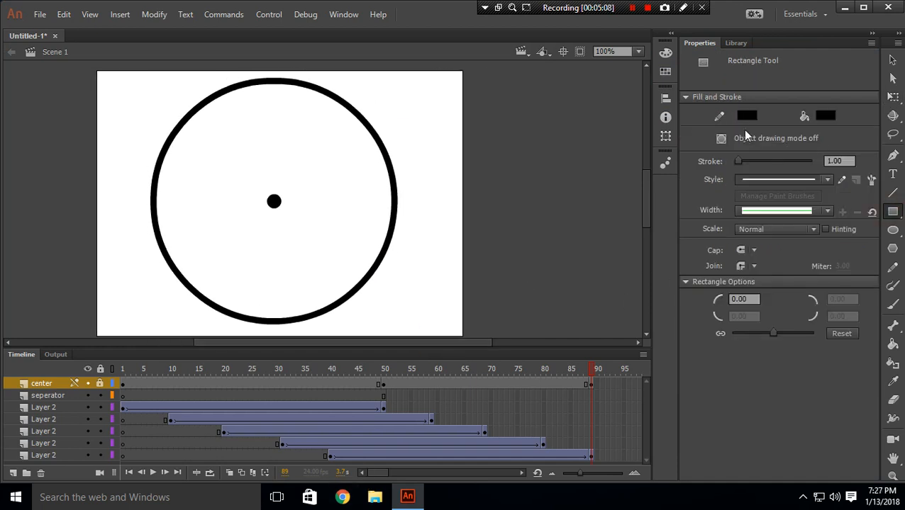
pyautogui.click(744, 117)
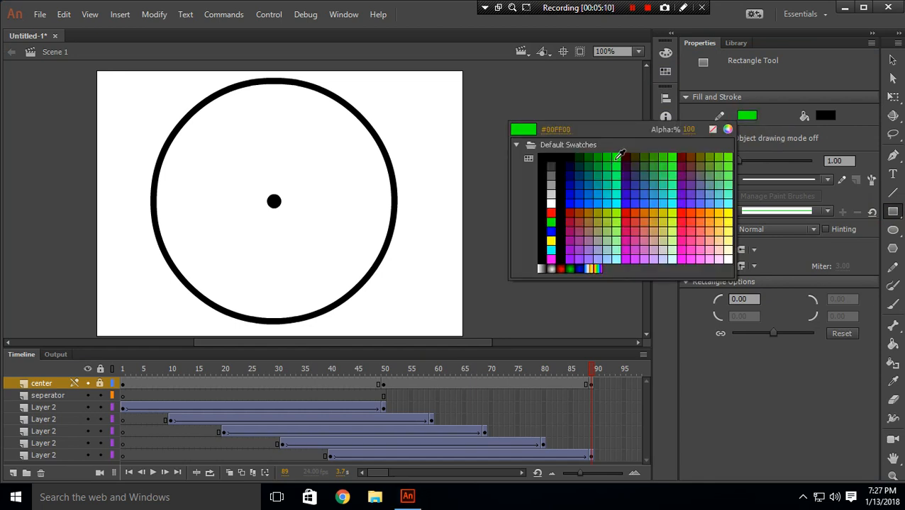
pyautogui.click(625, 155)
pyautogui.click(824, 117)
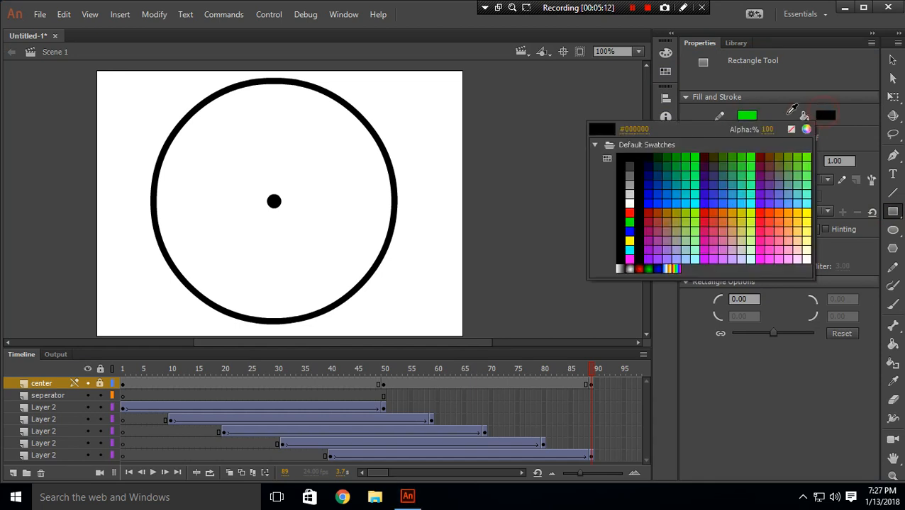
pyautogui.click(747, 117)
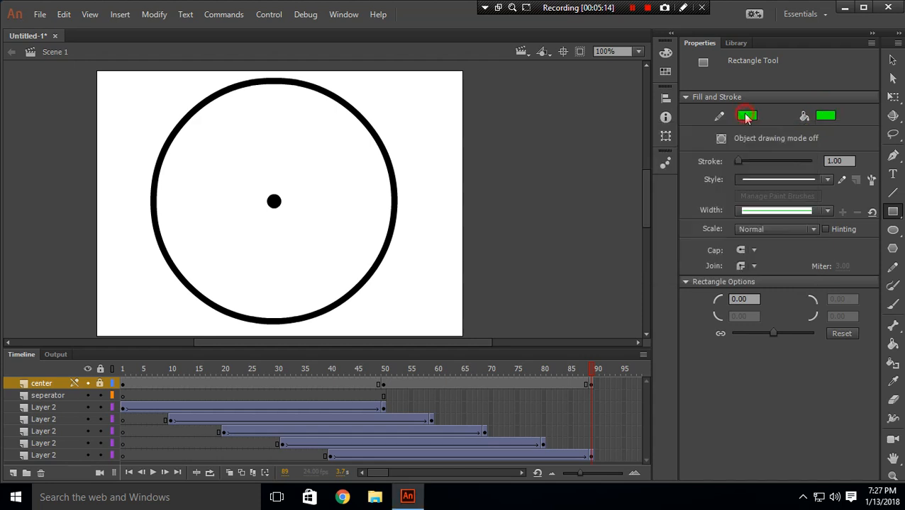
pyautogui.click(747, 117)
pyautogui.click(712, 129)
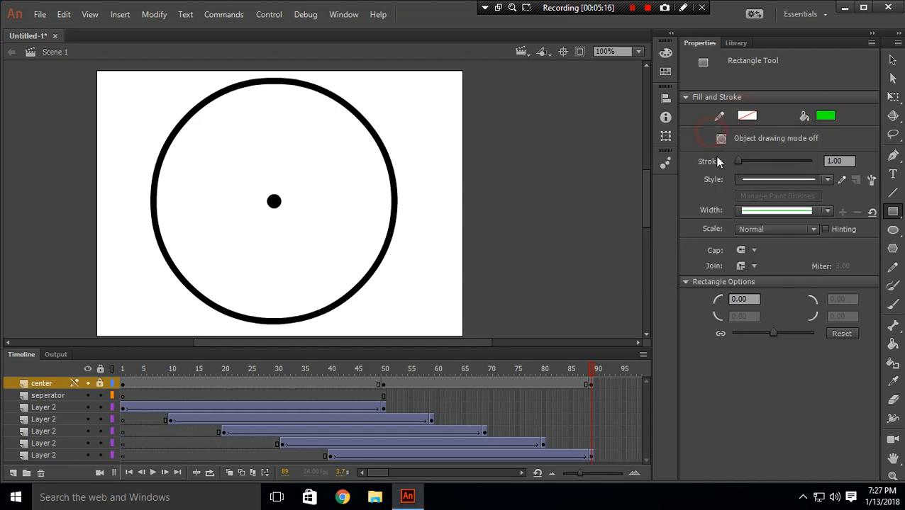
pyautogui.click(893, 211)
# Add a layer named sheet above the center layer and cover the whole stage with a green rectangle on it
pyautogui.click(102, 383)
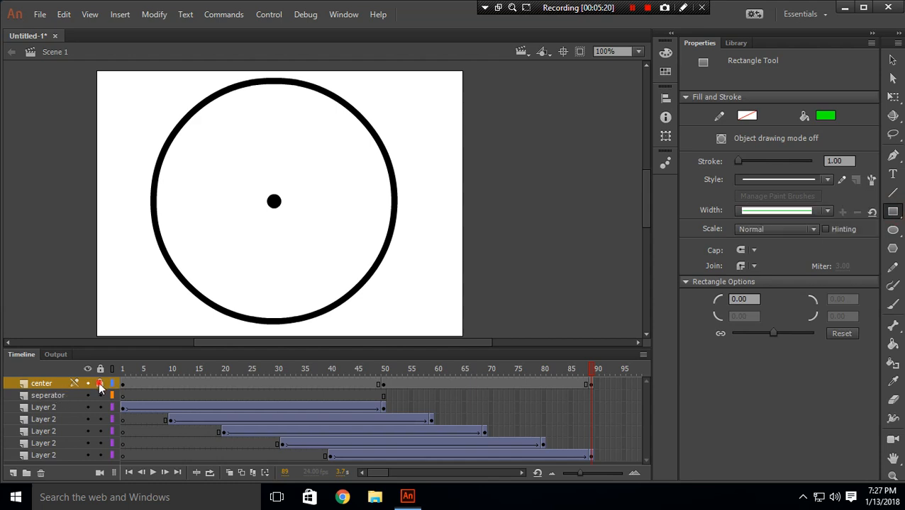
pyautogui.click(12, 473)
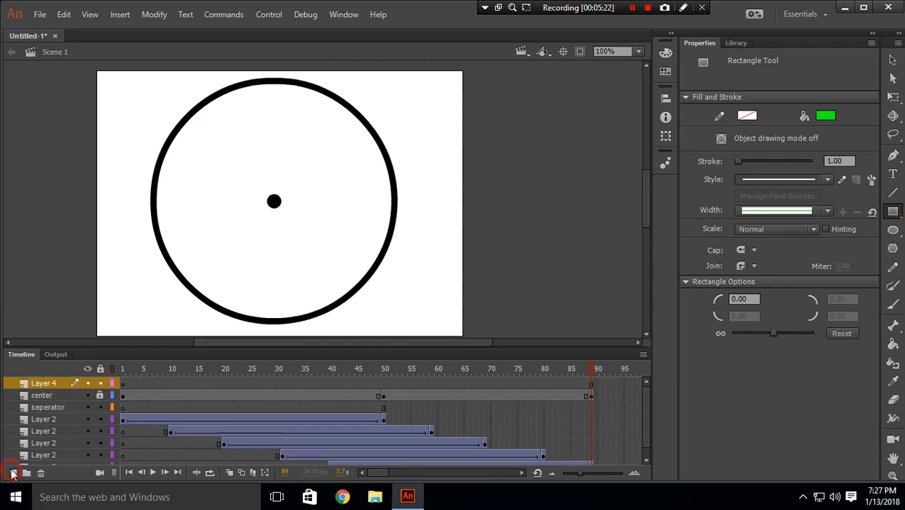
pyautogui.doubleClick(50, 383)
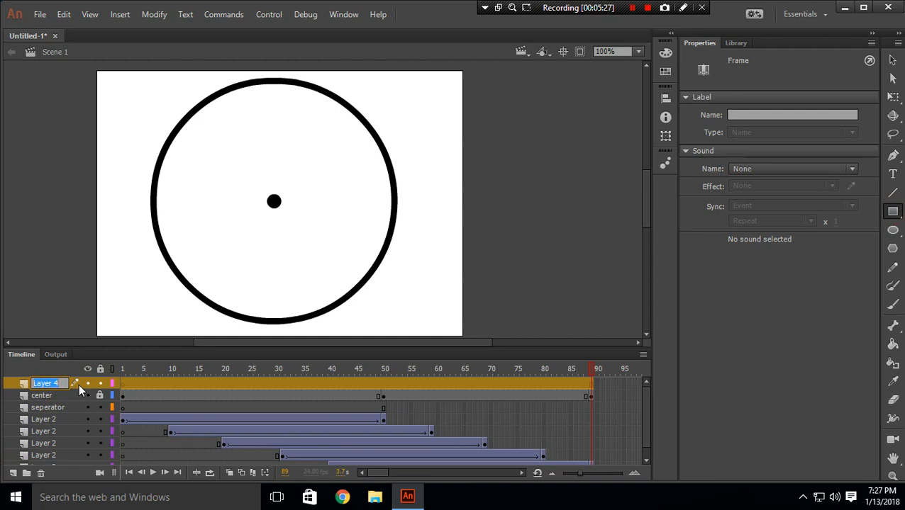
pyautogui.write('sheet')
pyautogui.click(521, 133)
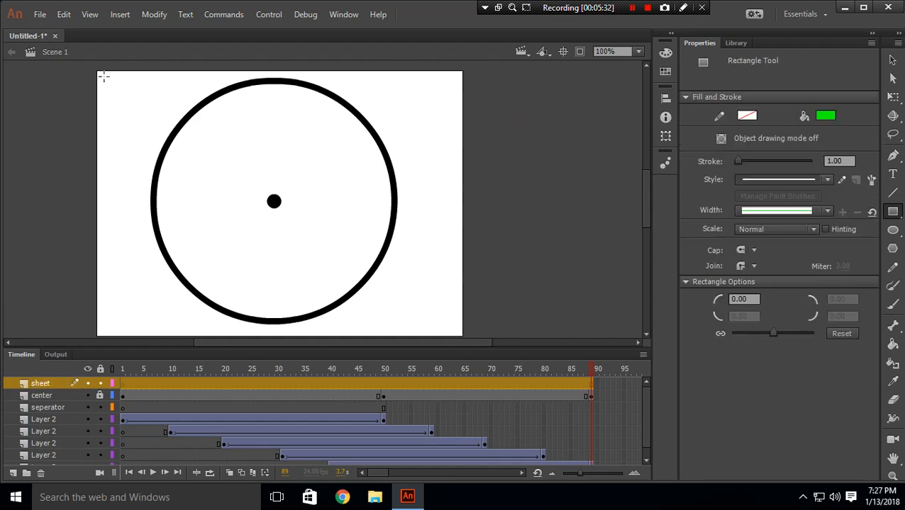
pyautogui.moveTo(98, 70); pyautogui.dragTo(460, 333)
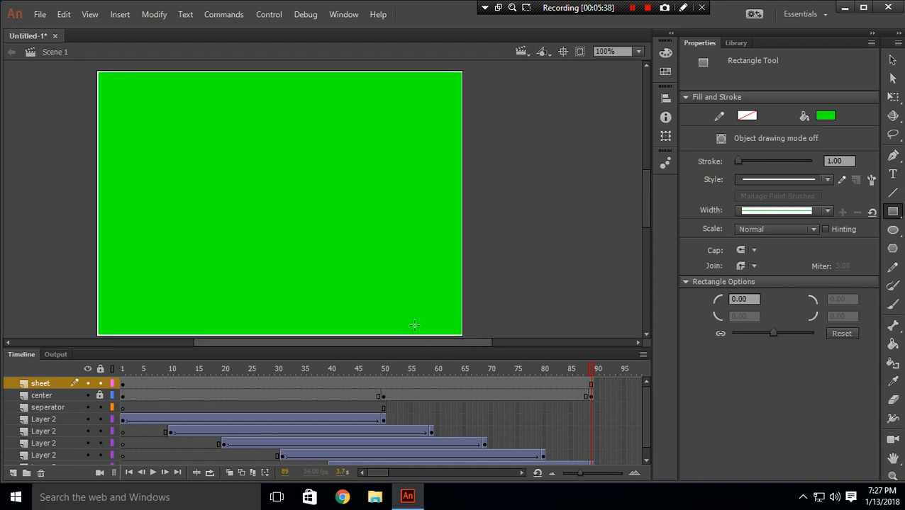
pyautogui.click(892, 60)
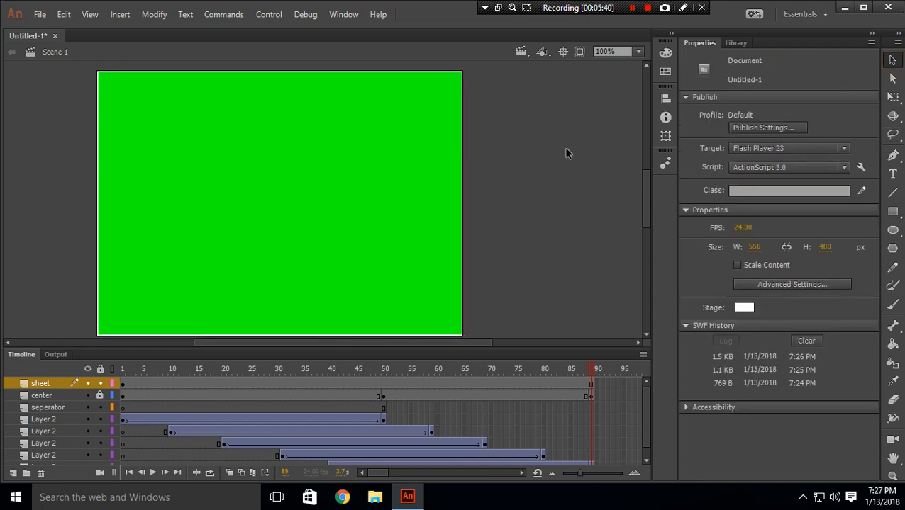
# Draw two red diagonal lines with the Line tool between opposite corners of the green rectangle
pyautogui.click(892, 195)
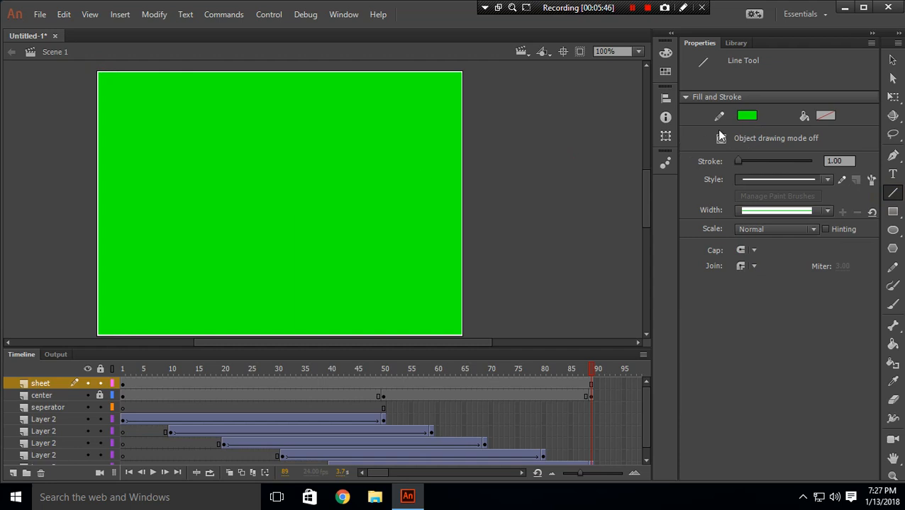
pyautogui.click(738, 118)
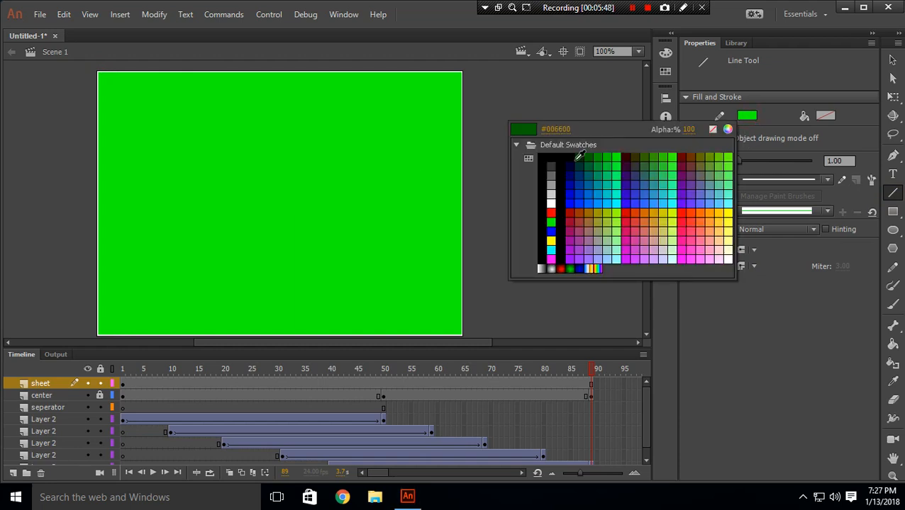
pyautogui.click(551, 211)
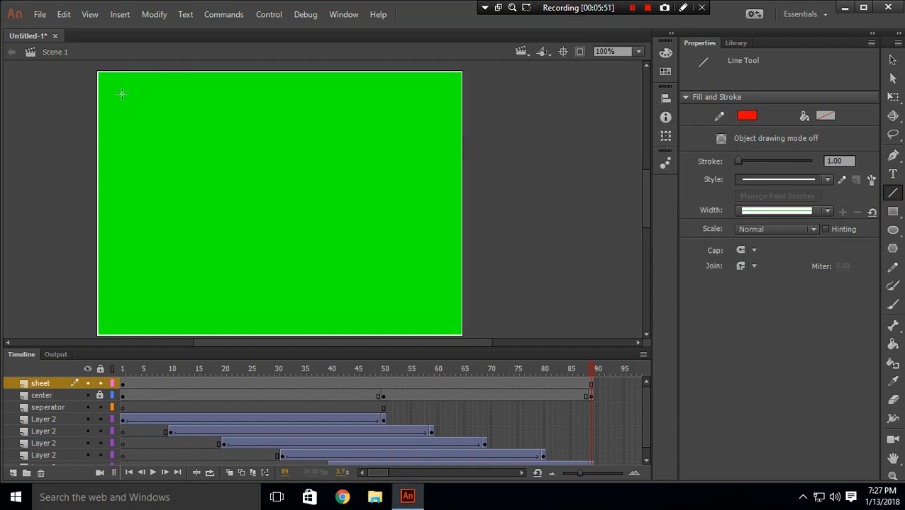
pyautogui.moveTo(144, 121); pyautogui.dragTo(465, 339)
pyautogui.moveTo(461, 71)
pyautogui.mouseDown()
pyautogui.moveTo(327, 186)
pyautogui.moveTo(153, 307)
pyautogui.moveTo(100, 330)
pyautogui.mouseUp()
pyautogui.click(893, 61)
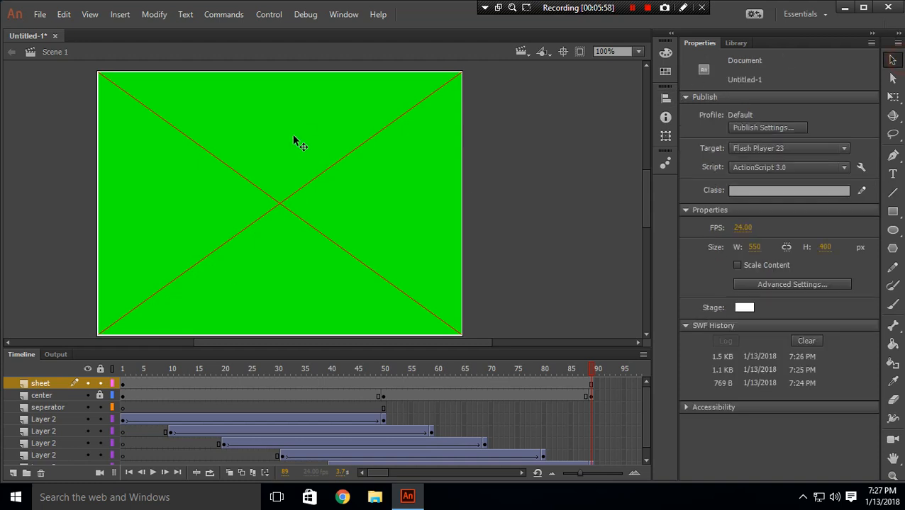
# Delete the upper triangle of the green rectangle and all the red diagonal line segments
pyautogui.click(285, 126)
pyautogui.press('Delete')
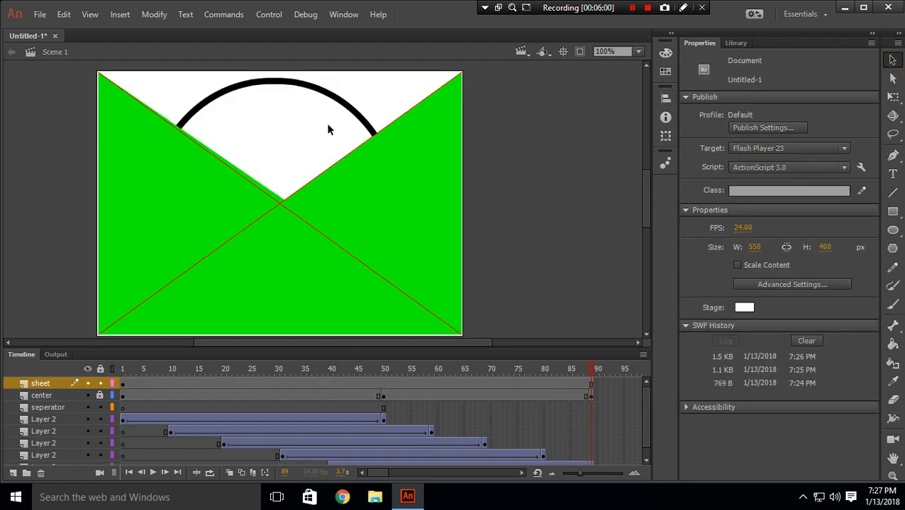
pyautogui.click(278, 198)
pyautogui.press('Delete')
pyautogui.click(294, 214)
pyautogui.press('Delete')
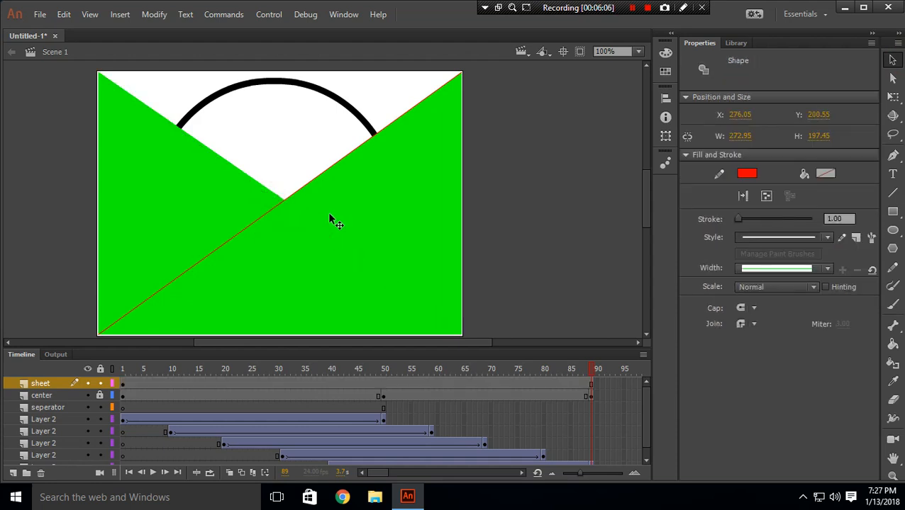
pyautogui.click(270, 209)
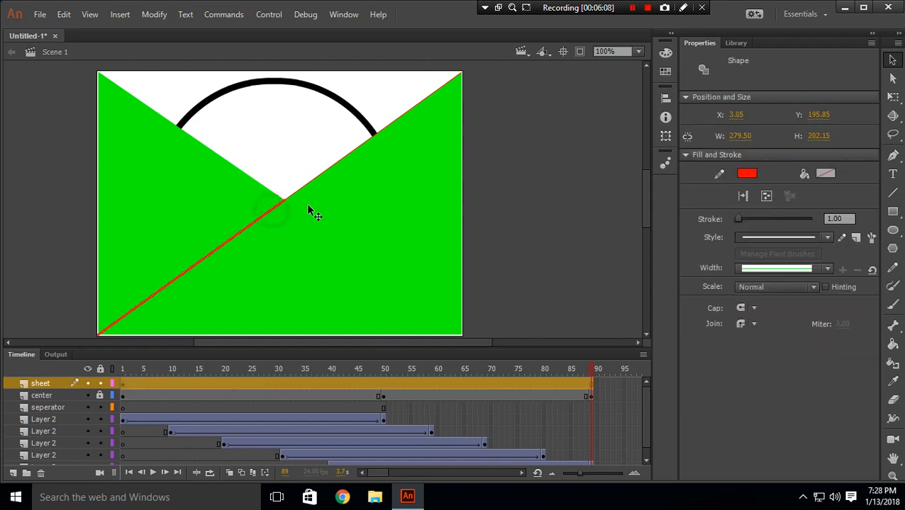
pyautogui.press('Delete')
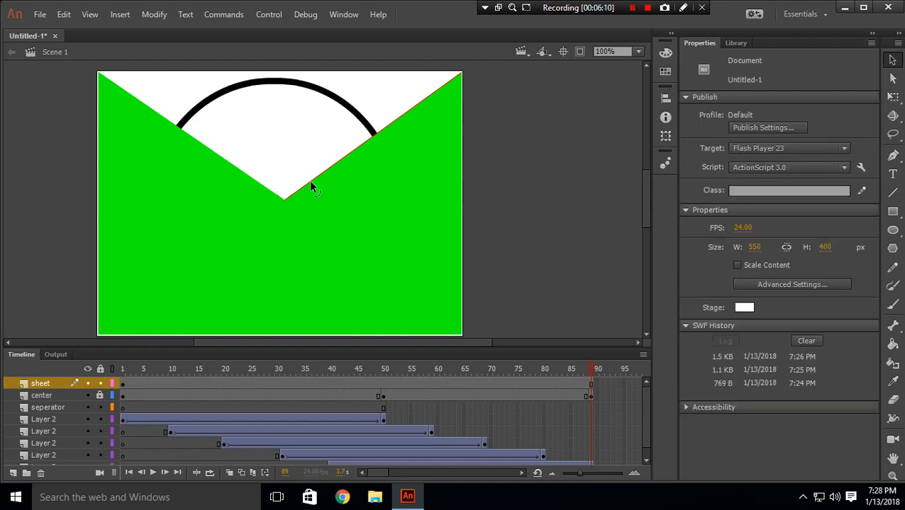
pyautogui.click(310, 182)
pyautogui.press('Delete')
# Move the notched green shape to X -11.95, Y 3.05 and remove the stray green line beside the notch
pyautogui.click(271, 269)
pyautogui.moveTo(288, 293)
pyautogui.mouseDown()
pyautogui.moveTo(283, 257)
pyautogui.moveTo(293, 262)
pyautogui.mouseUp()
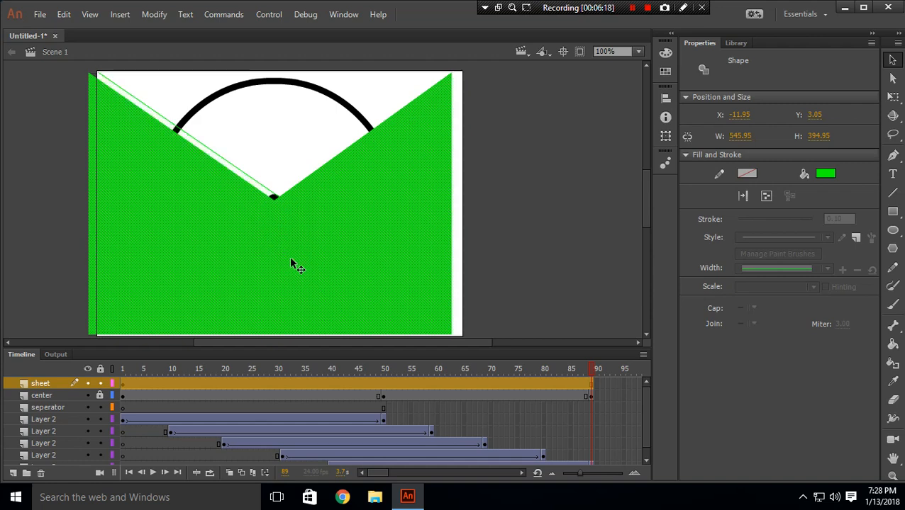
pyautogui.click(234, 167)
pyautogui.click(269, 171)
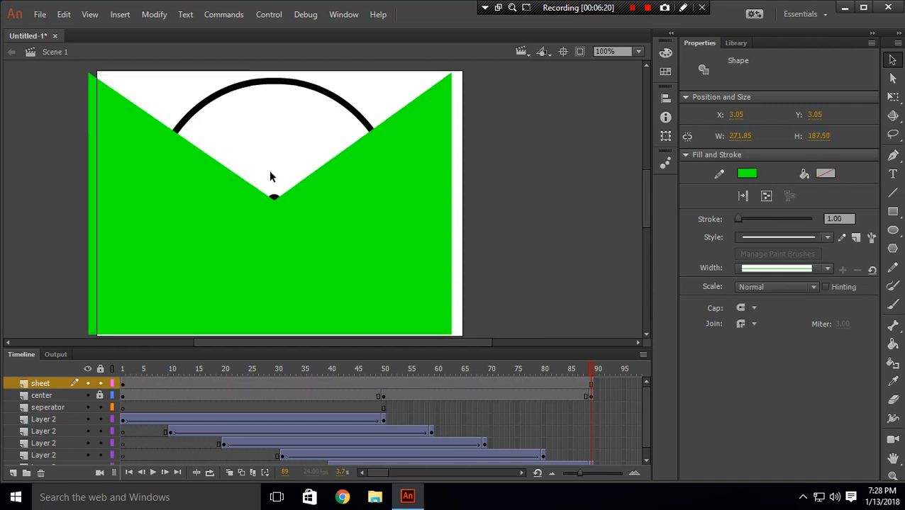
# Lower the green shape to Y 9.05 so the notch exposes more of the central dot, and test the movie
pyautogui.click(298, 255)
pyautogui.moveTo(321, 216)
pyautogui.mouseDown()
pyautogui.moveTo(320, 232)
pyautogui.moveTo(320, 222)
pyautogui.mouseUp()
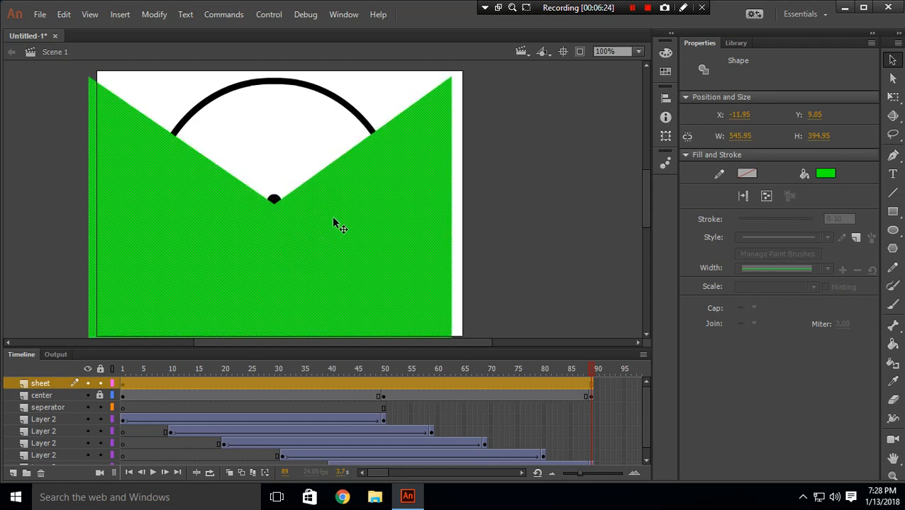
pyautogui.click(480, 177)
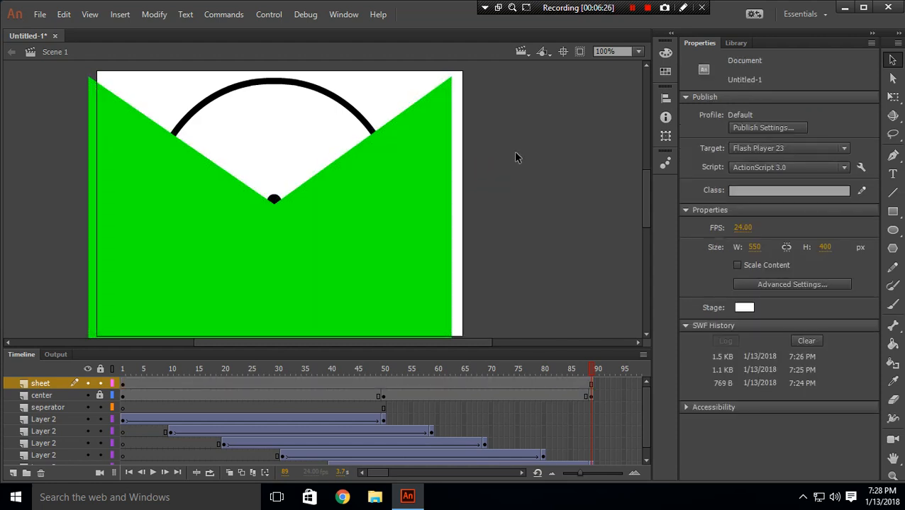
pyautogui.hotkey('ctrl', 'Return')
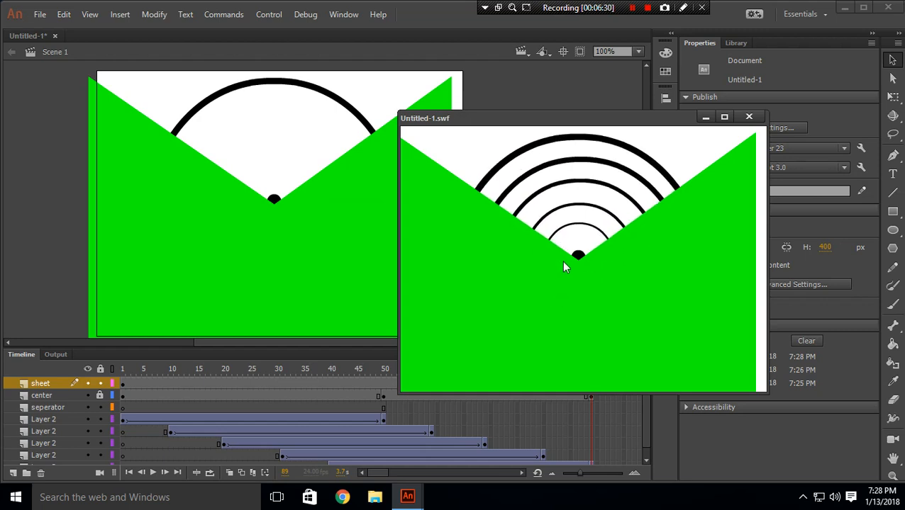
# Change the fill of the green shape on the sheet layer to white #FFFFFF and test the movie
pyautogui.click(749, 116)
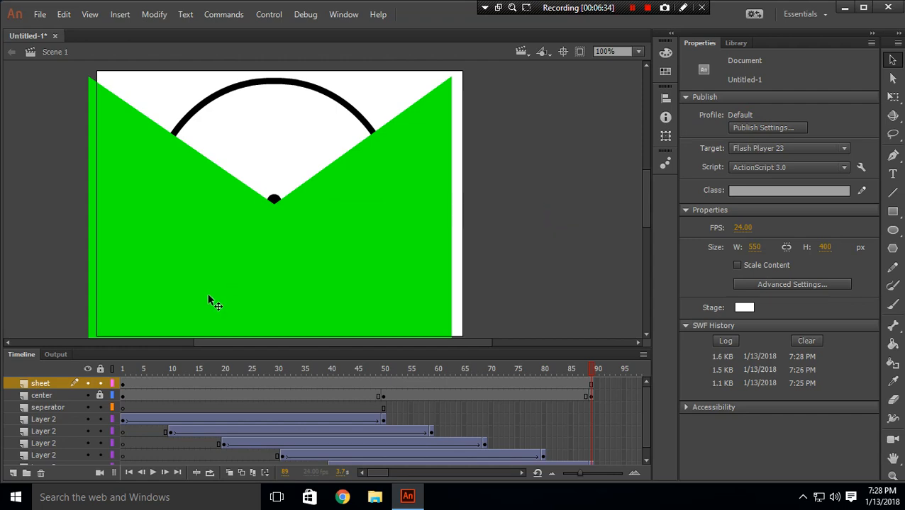
pyautogui.click(238, 247)
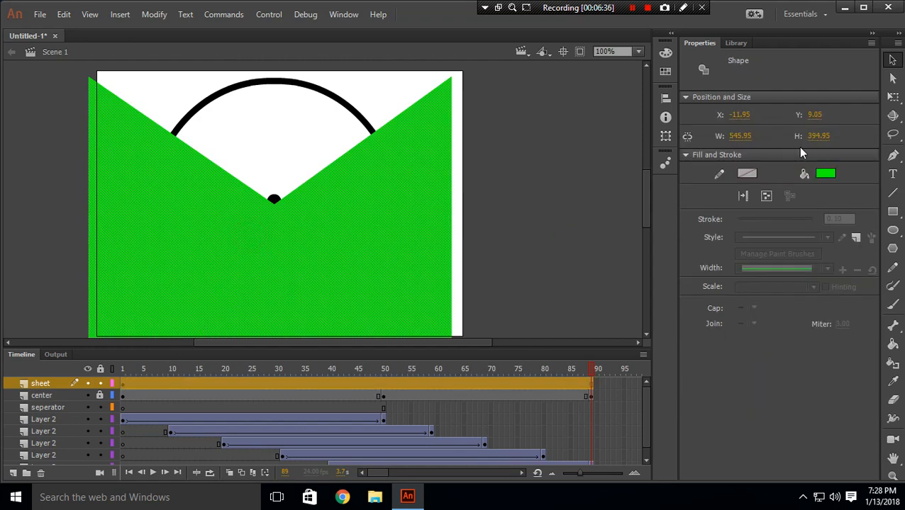
pyautogui.click(824, 175)
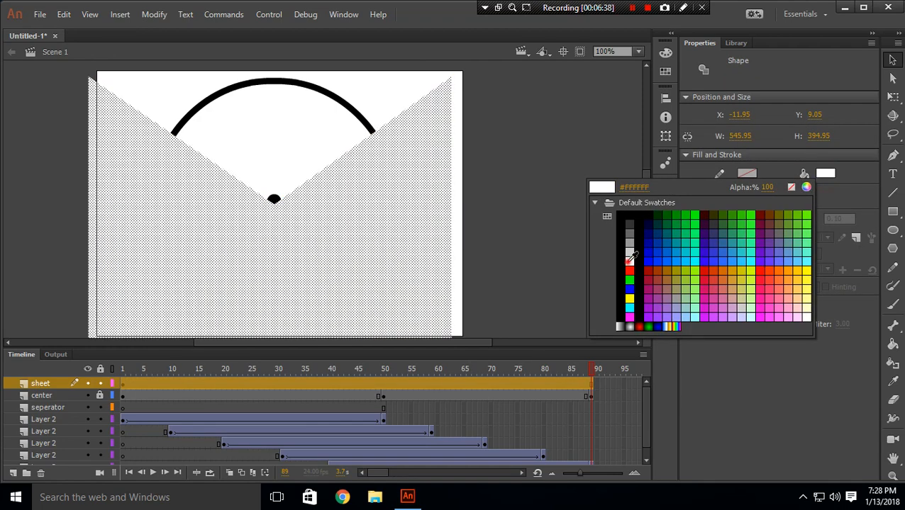
pyautogui.click(624, 261)
pyautogui.click(553, 231)
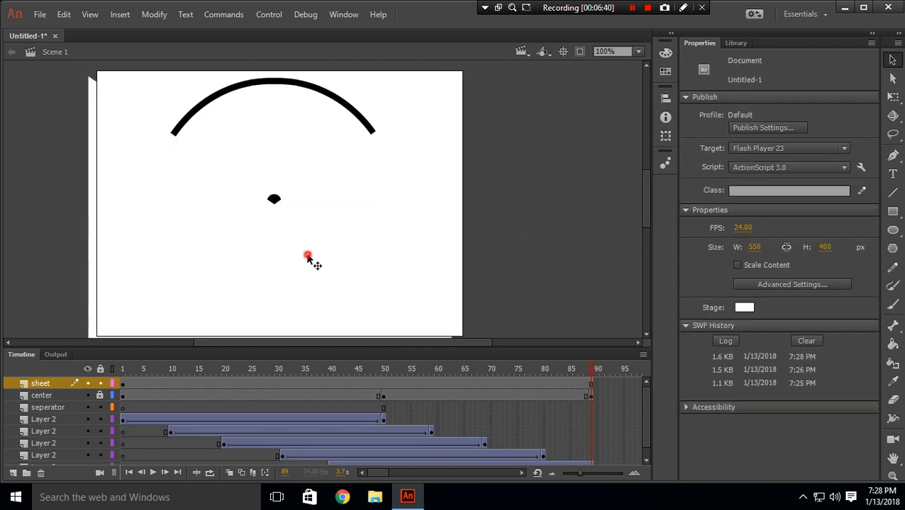
pyautogui.click(306, 255)
pyautogui.click(482, 259)
pyautogui.hotkey('ctrl', 'Return')
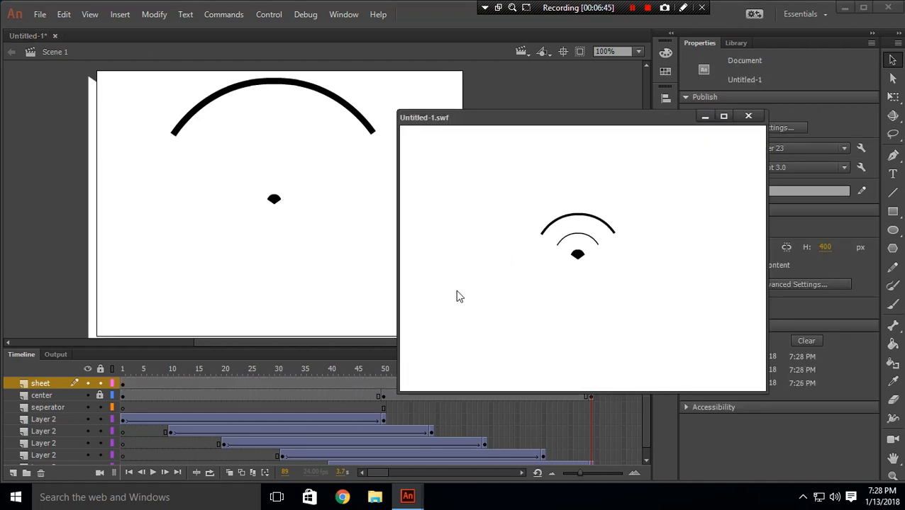
# Play the Untitled-2 SWF from the circular wave desktop folder and compare it side by side with the test movie
pyautogui.click(847, 9)
pyautogui.doubleClick(118, 91)
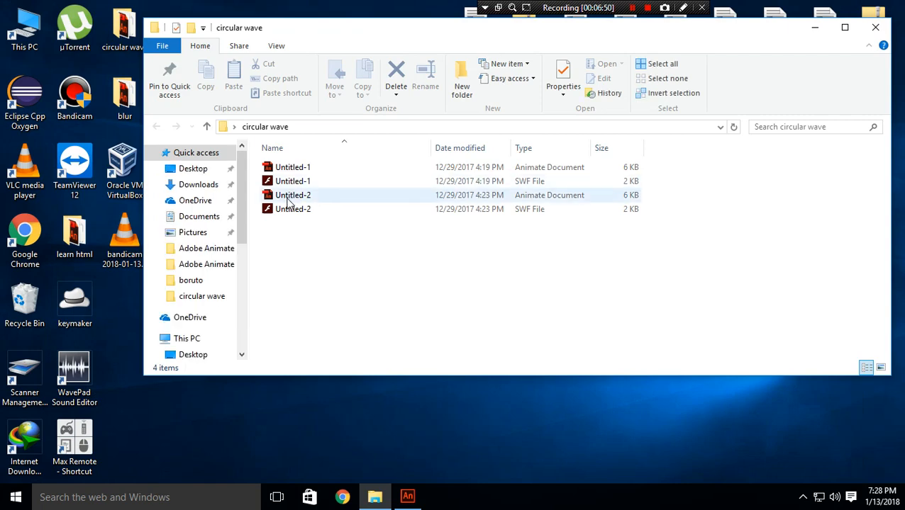
pyautogui.click(288, 209)
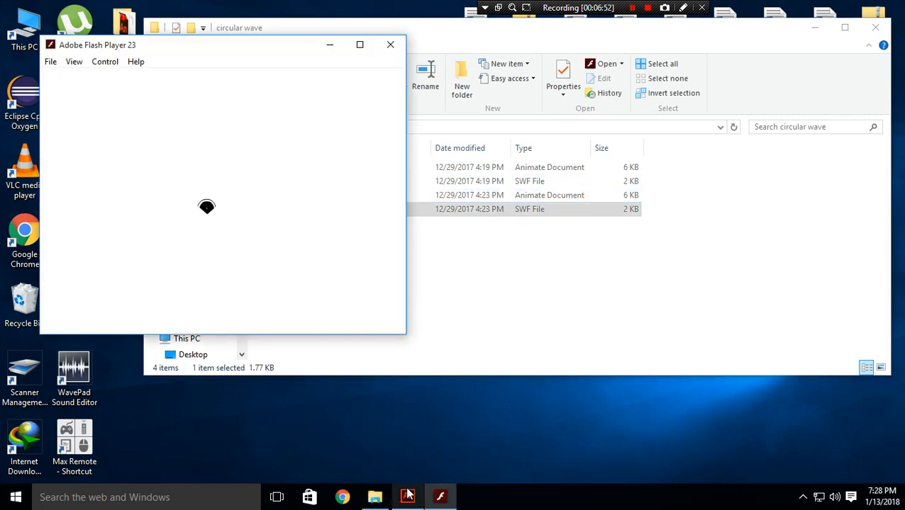
pyautogui.click(407, 496)
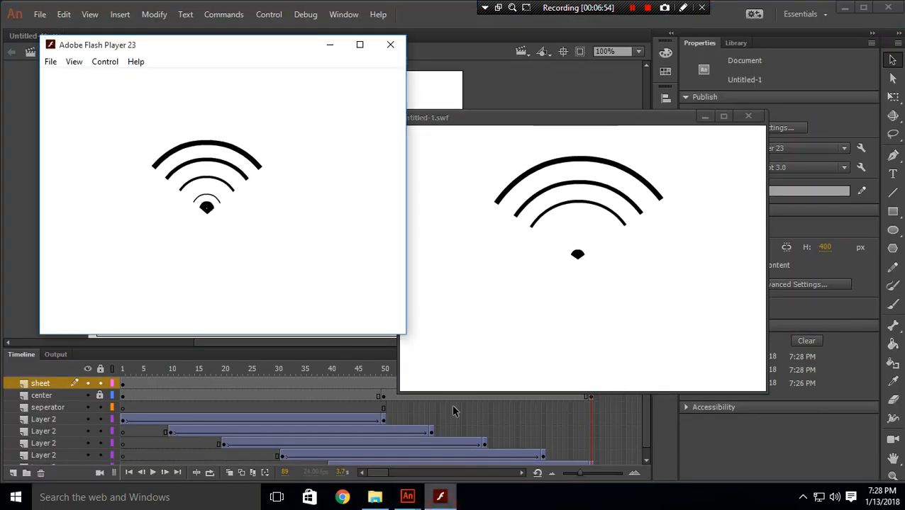
pyautogui.moveTo(507, 120); pyautogui.dragTo(537, 93)
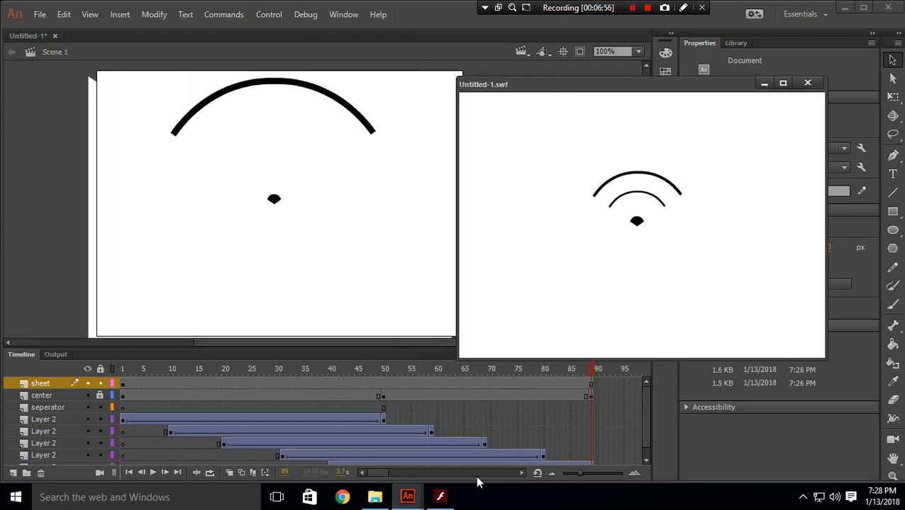
pyautogui.click(440, 496)
pyautogui.moveTo(304, 45); pyautogui.dragTo(288, 106)
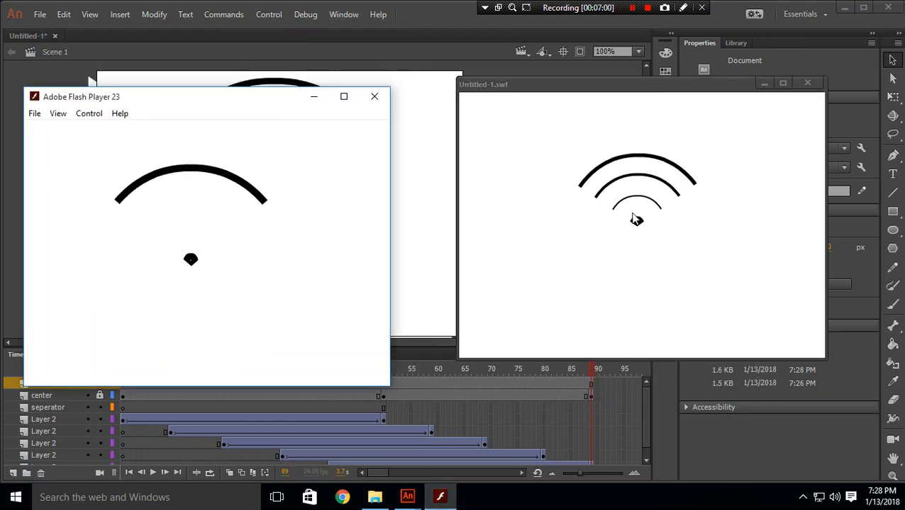
pyautogui.click(807, 83)
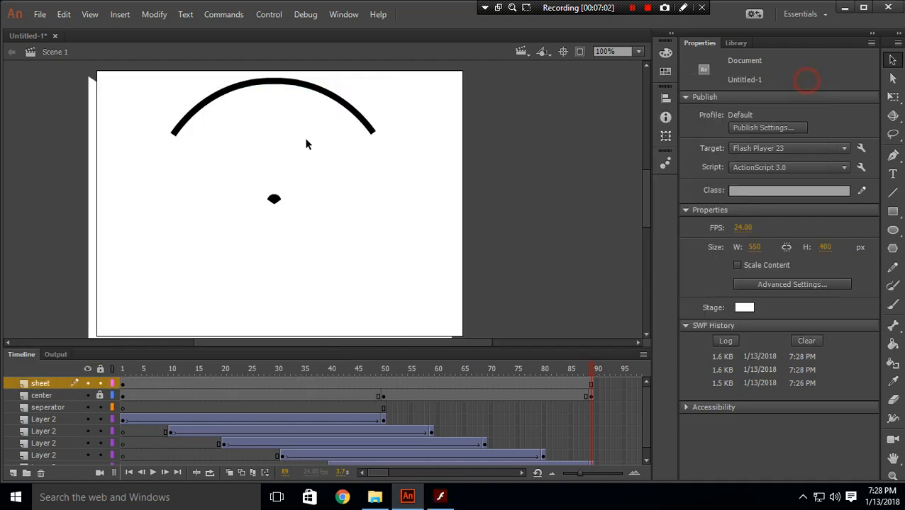
# Save the document as the Animate Document Untitled-1 in a new desktop folder named animation
pyautogui.click(40, 14)
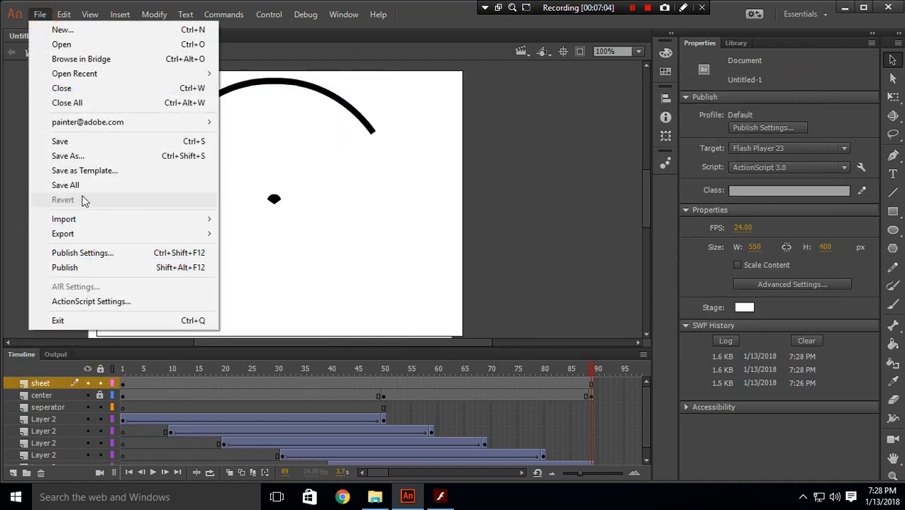
pyautogui.click(85, 158)
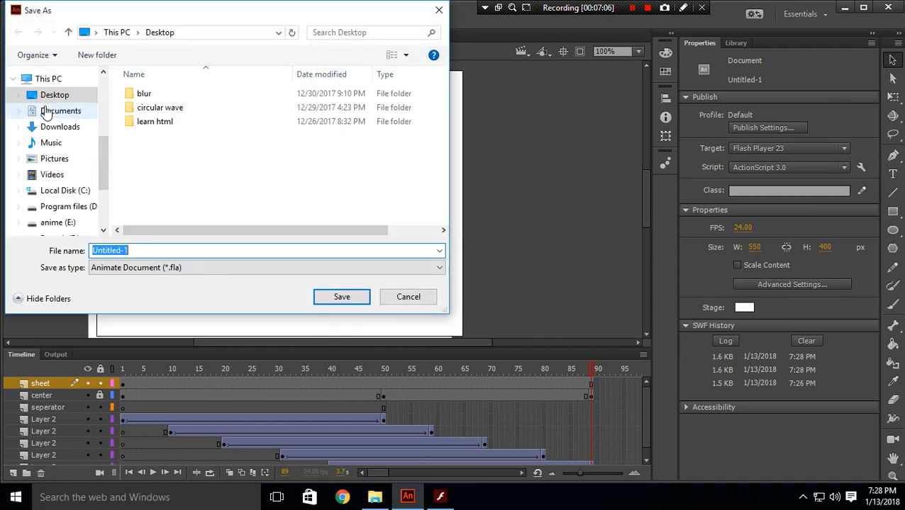
pyautogui.rightClick(192, 181)
pyautogui.moveTo(303, 319)
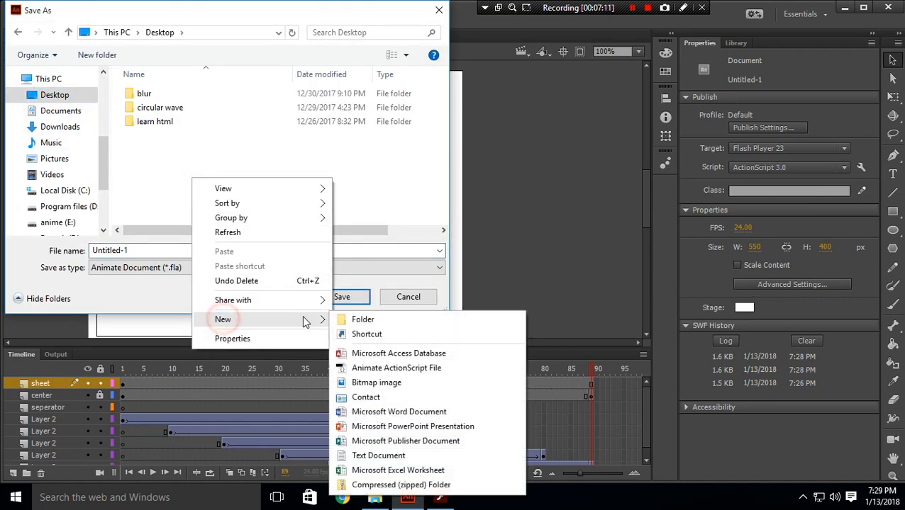
pyautogui.click(363, 319)
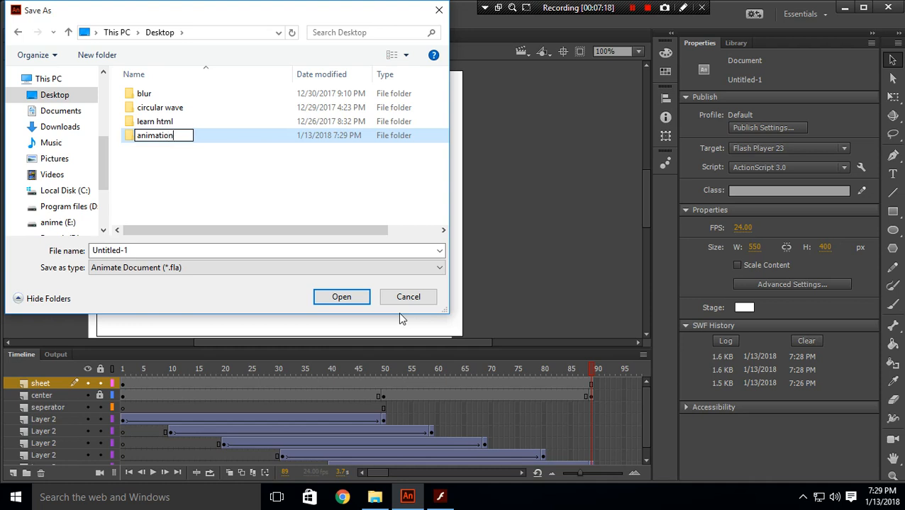
pyautogui.doubleClick(140, 140)
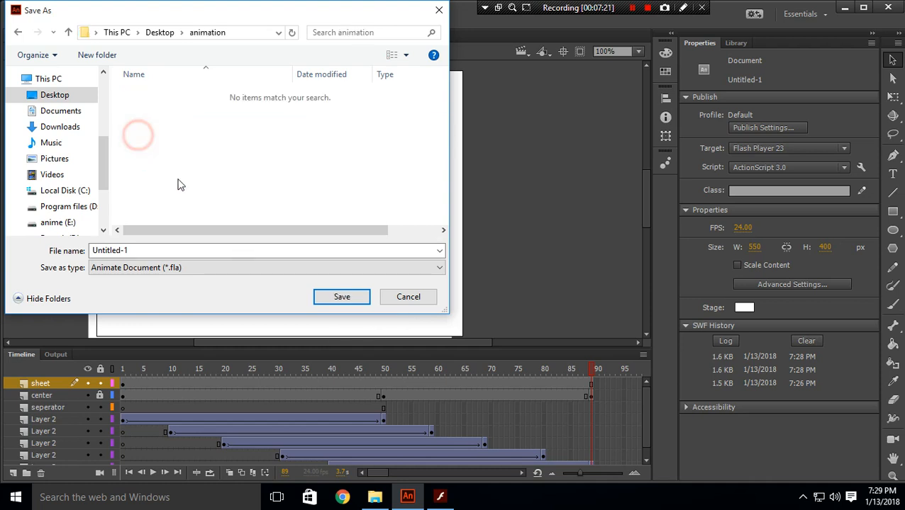
pyautogui.click(315, 297)
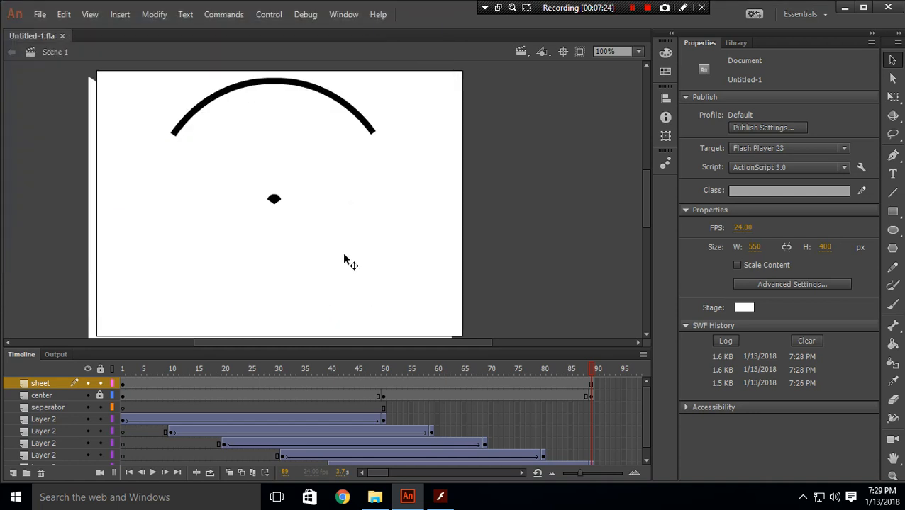
# Test the saved movie to generate its SWF, and close Adobe Animate
pyautogui.hotkey('ctrl', 'Return')
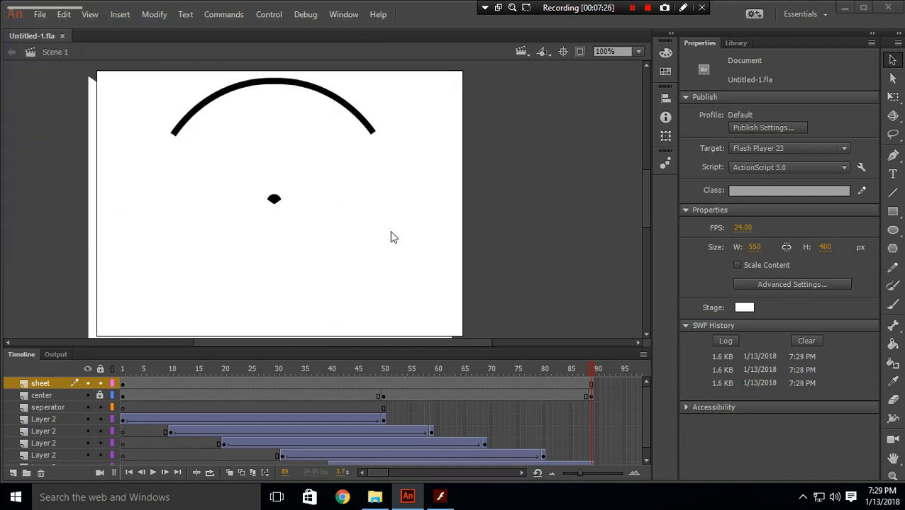
pyautogui.click(619, 99)
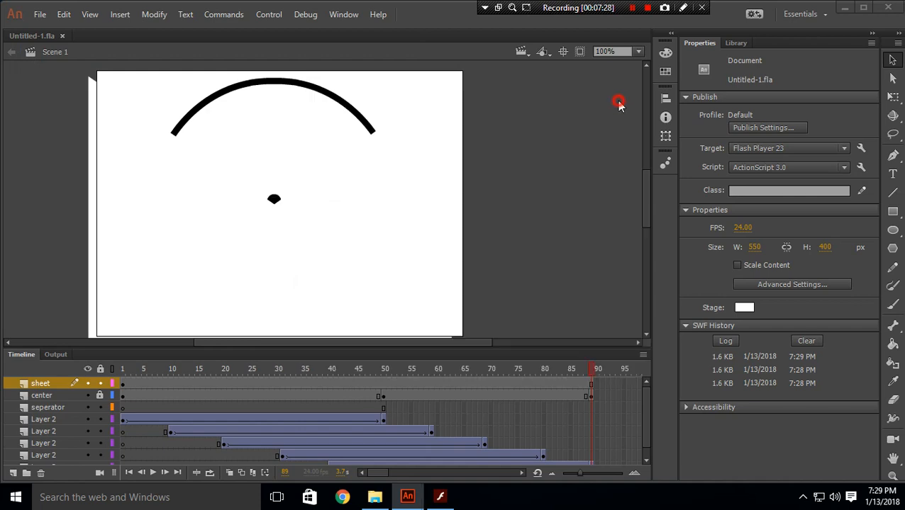
pyautogui.click(888, 7)
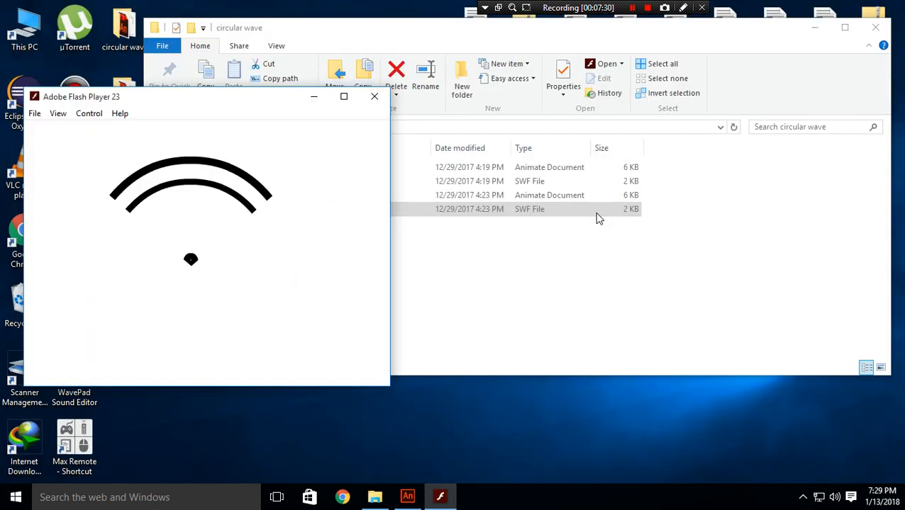
# Close the Flash Player window with the reference animation and the circular wave folder
pyautogui.click(487, 292)
pyautogui.click(117, 190)
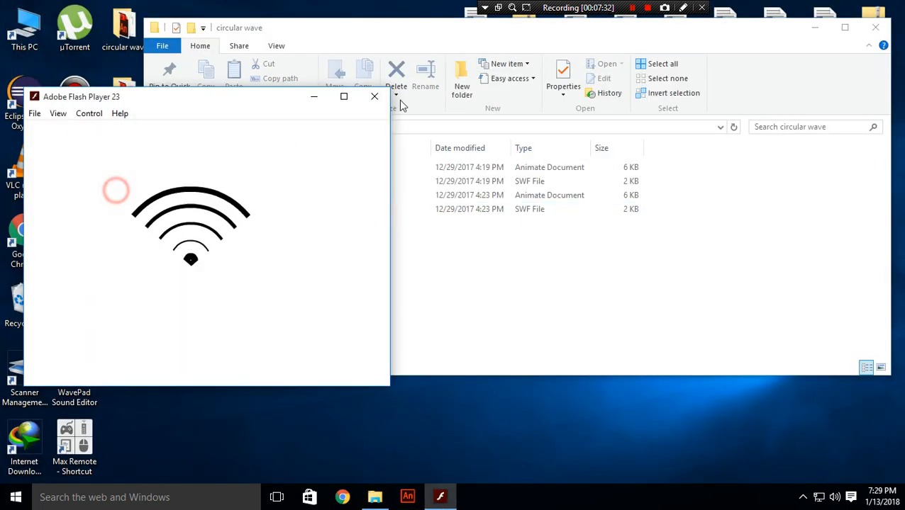
pyautogui.click(374, 95)
pyautogui.click(876, 26)
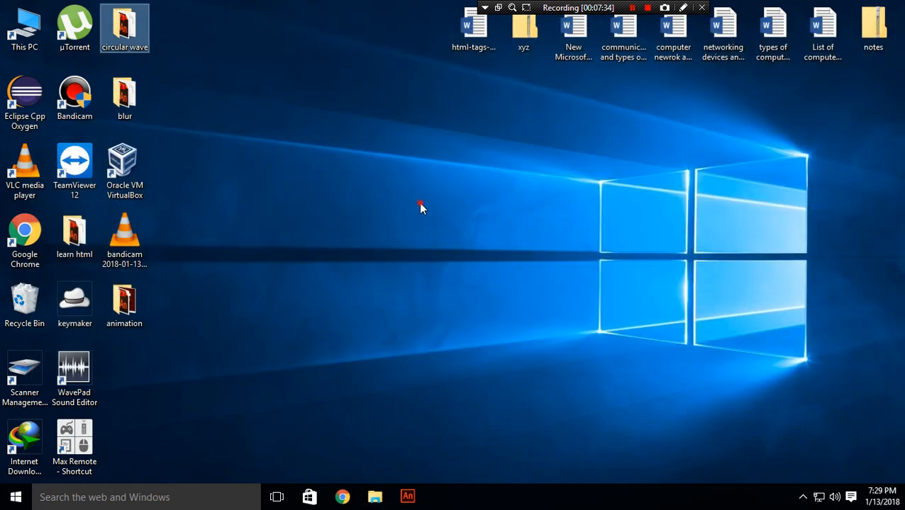
# Play the Untitled-1 SWF from the animation desktop folder to check the wave, and close the player and the folder
pyautogui.doubleClick(127, 308)
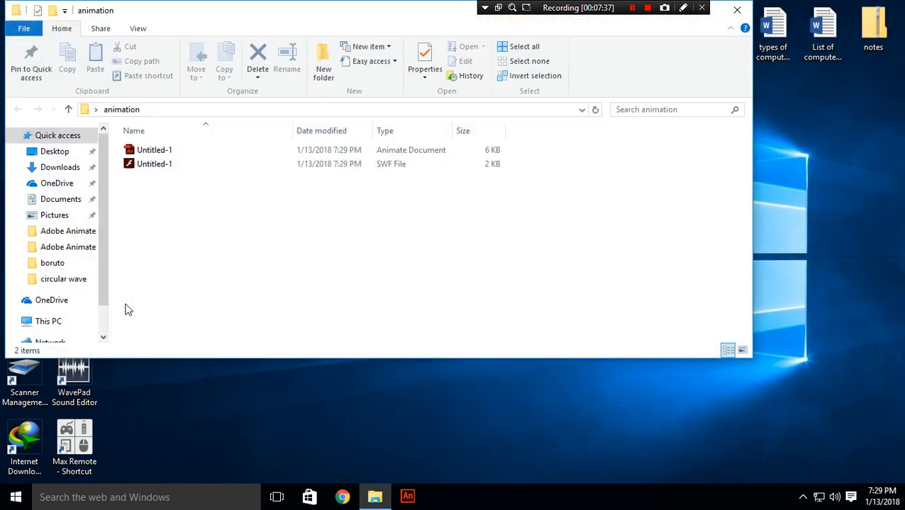
pyautogui.doubleClick(161, 163)
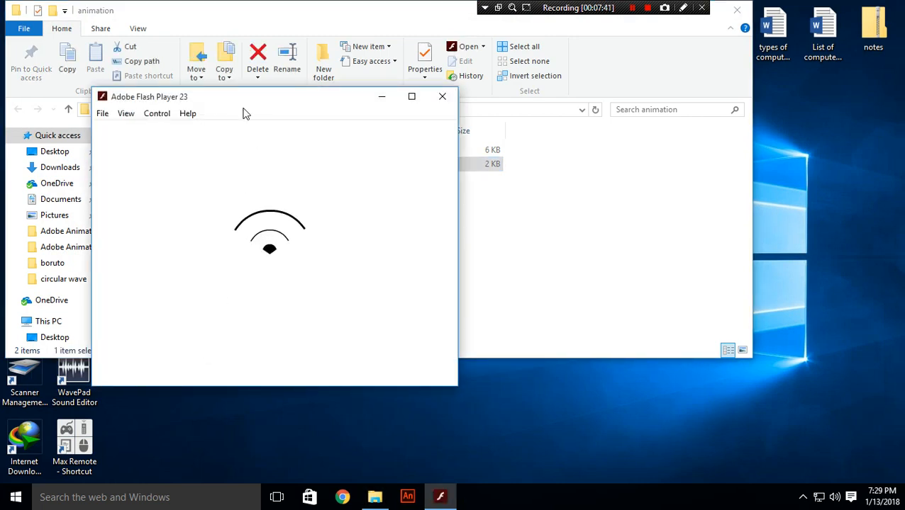
pyautogui.moveTo(239, 98); pyautogui.dragTo(466, 127)
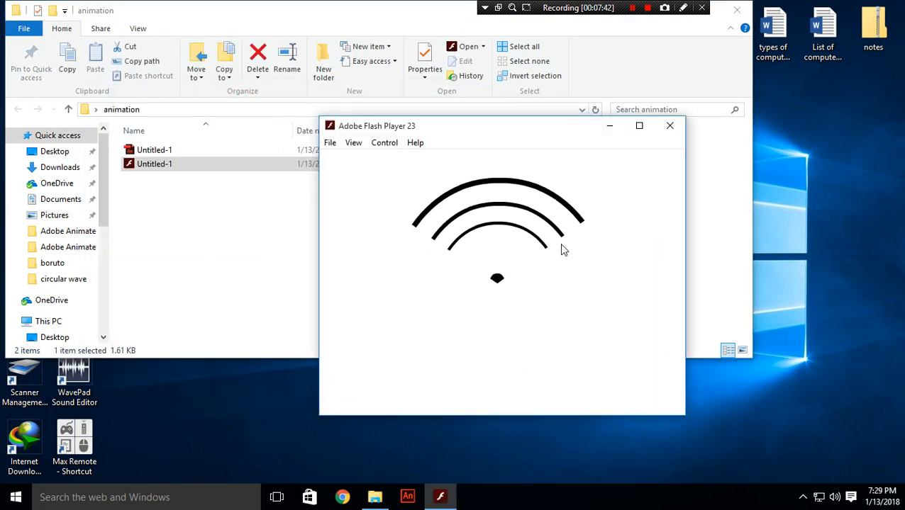
pyautogui.click(669, 127)
pyautogui.click(378, 252)
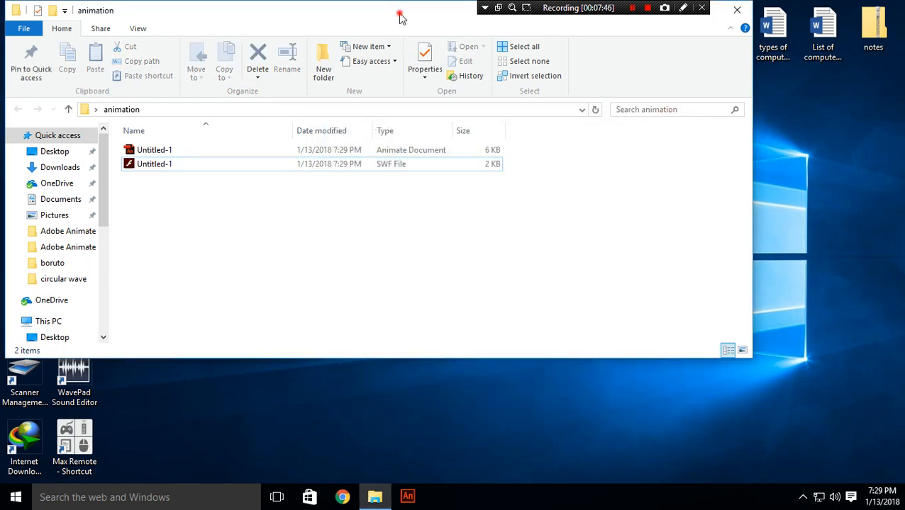
pyautogui.moveTo(399, 15); pyautogui.dragTo(410, 56)
pyautogui.click(747, 52)
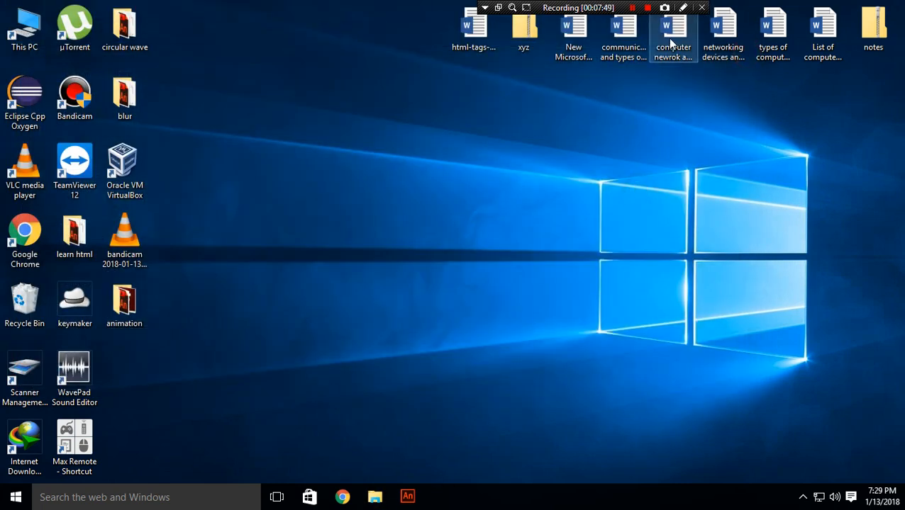